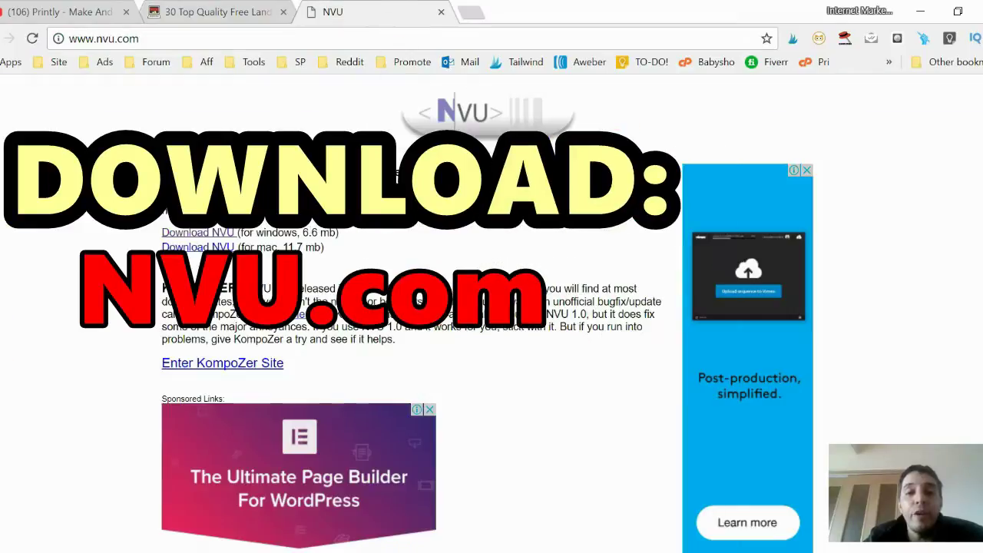
Step: View the free landing page templates post in the browser, and switch to the Nvu editor
{"action": "left_click", "coordinate": [454, 234]}
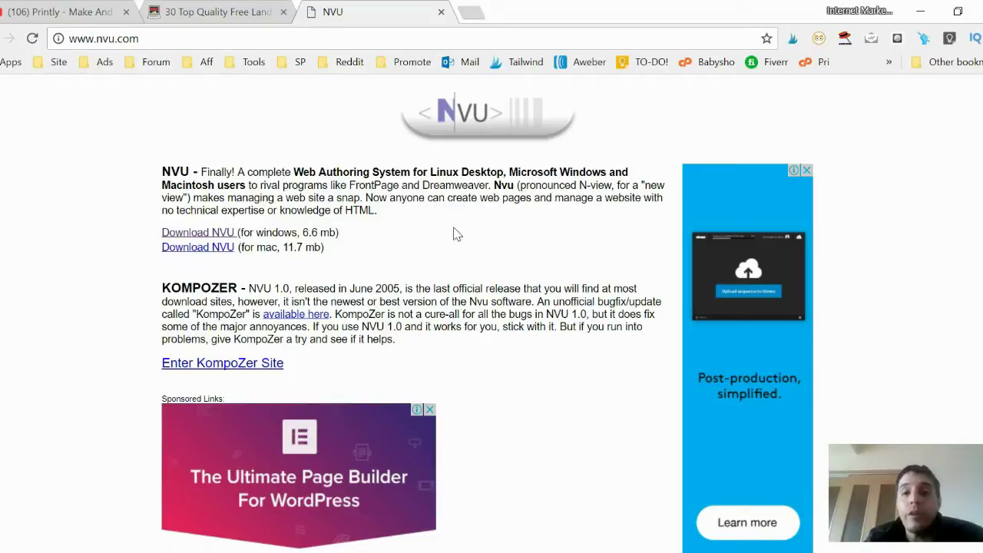
{"action": "left_click", "coordinate": [247, 11]}
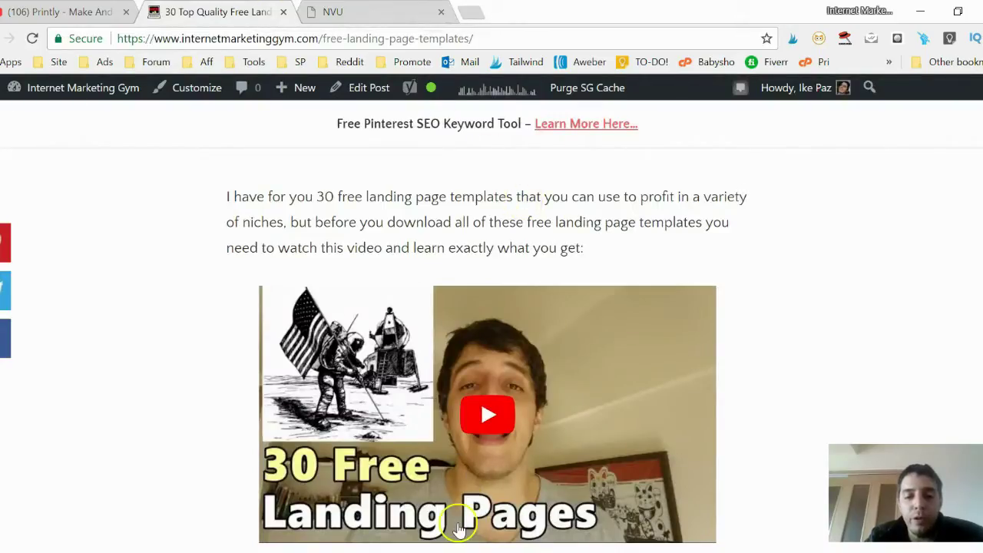
{"action": "left_click", "coordinate": [472, 551]}
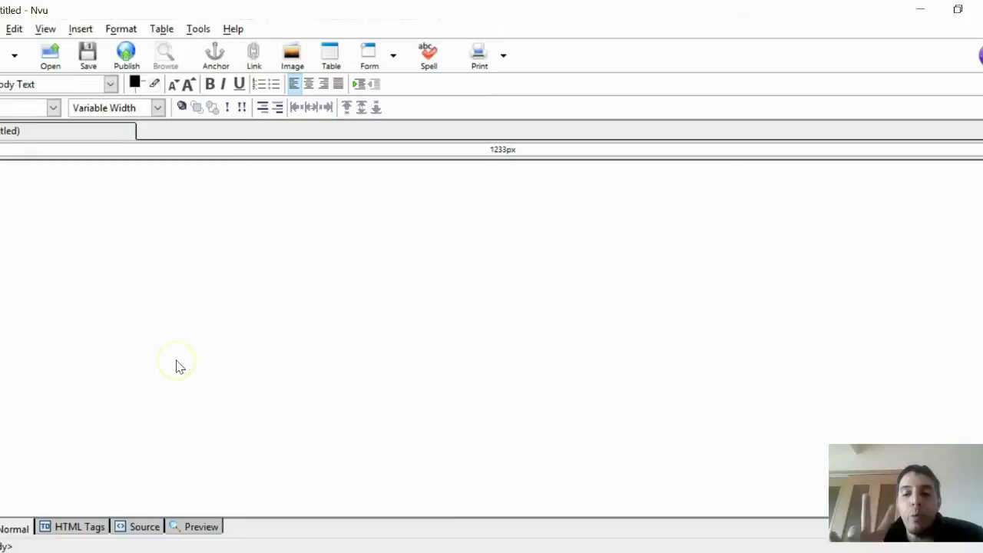
Step: View the HTML source of the blank page and return to the normal editing view
{"action": "left_click", "coordinate": [20, 434]}
{"action": "left_click", "coordinate": [189, 430]}
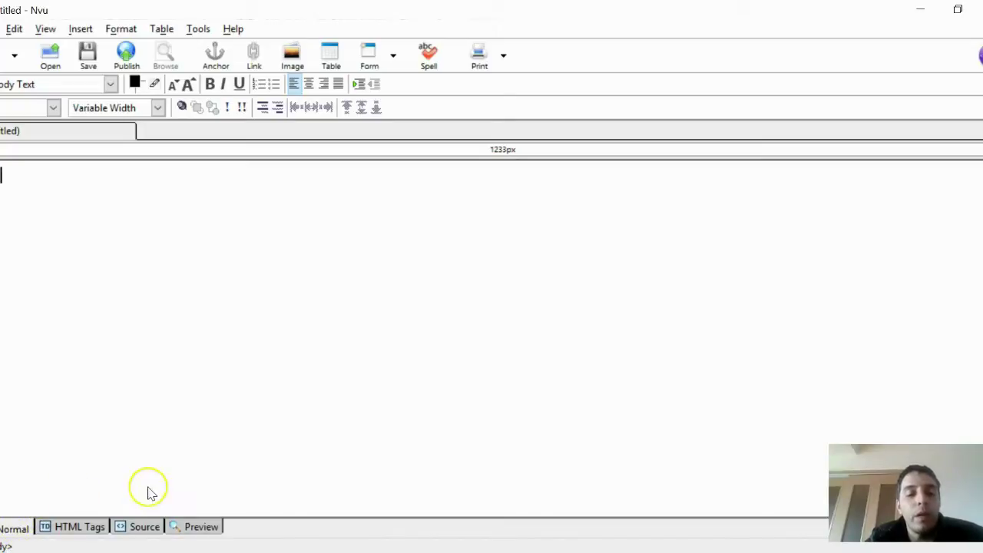
{"action": "left_click", "coordinate": [141, 527]}
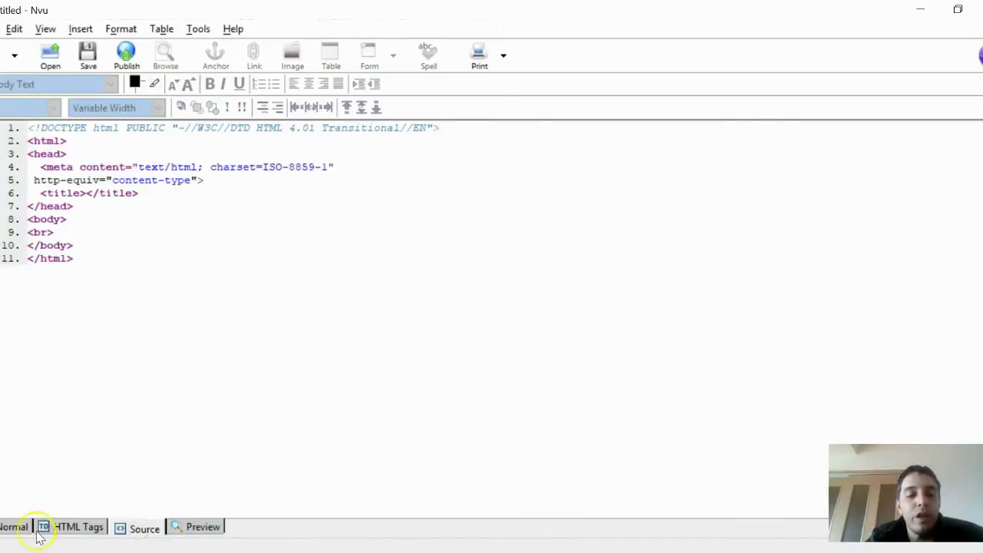
{"action": "left_click", "coordinate": [11, 529]}
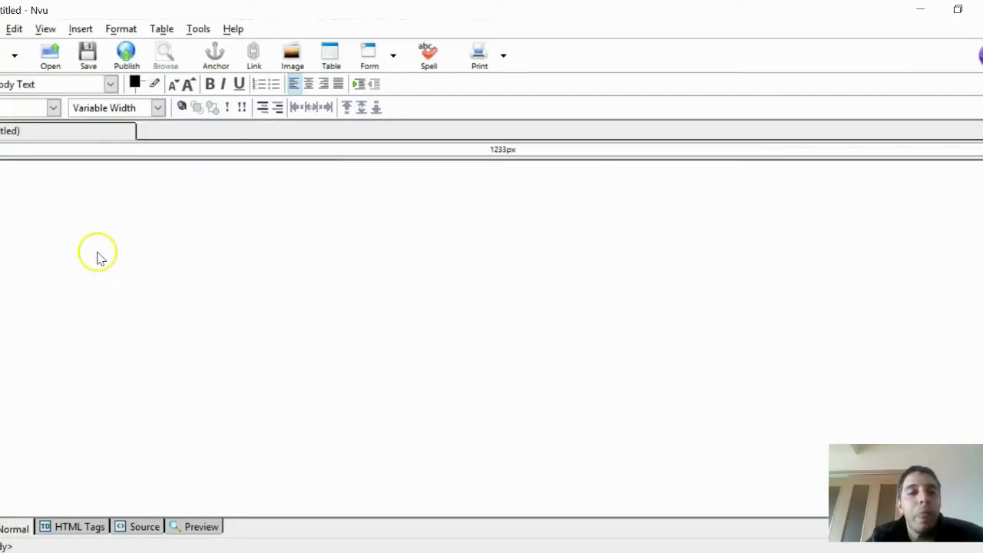
Step: Open the index HTML file from the ThankYouPage folder inside the newblogger landing page templates
{"action": "left_click", "coordinate": [52, 68]}
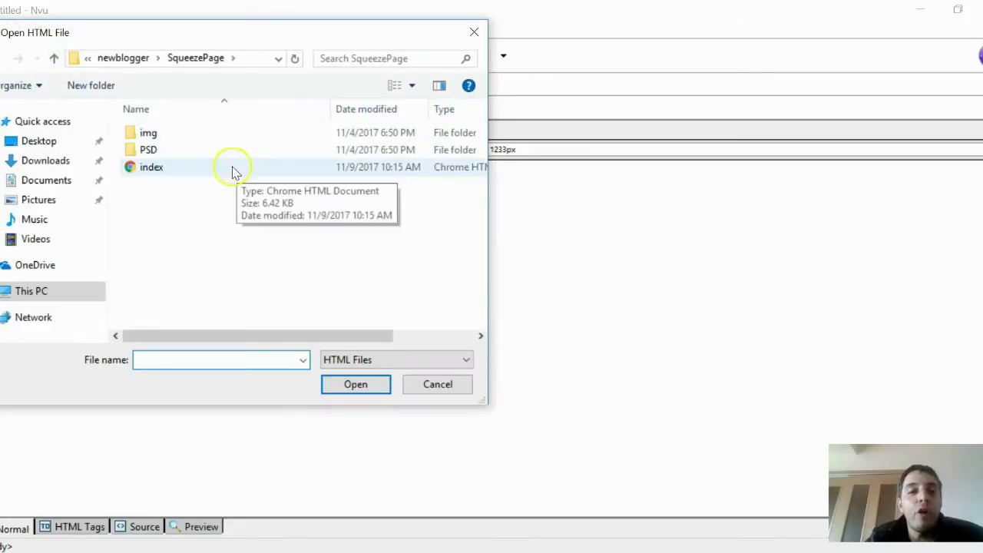
{"action": "left_click", "coordinate": [125, 61]}
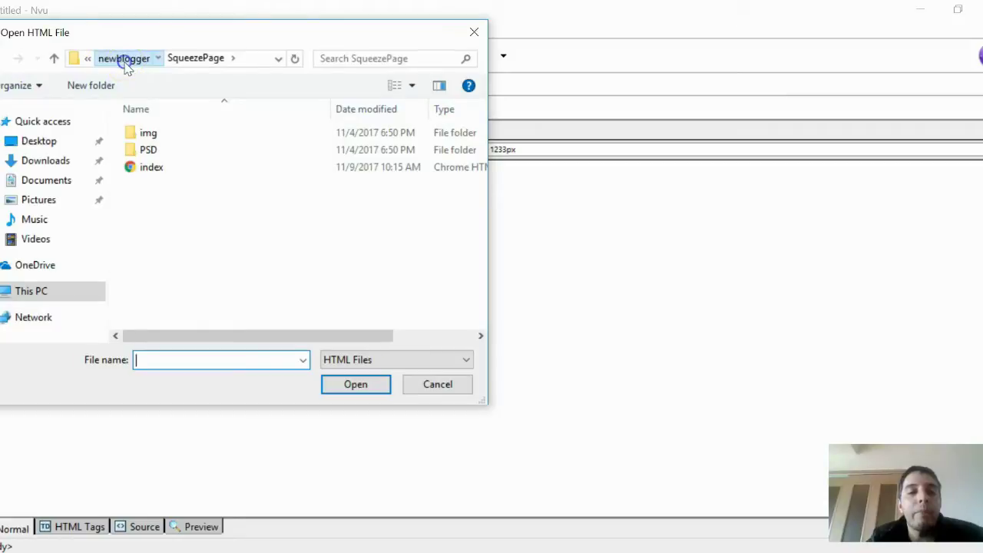
{"action": "left_click", "coordinate": [125, 62]}
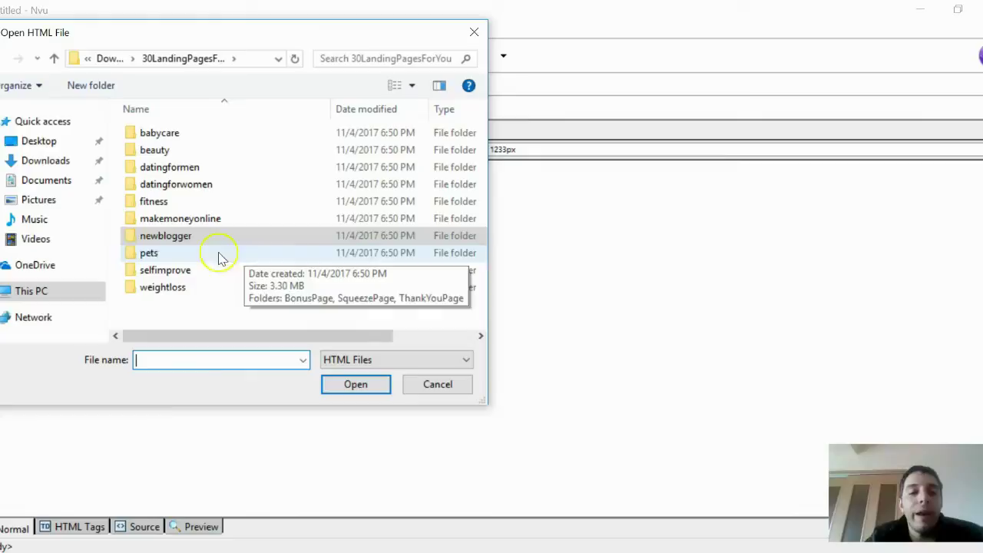
{"action": "double_click", "coordinate": [161, 238]}
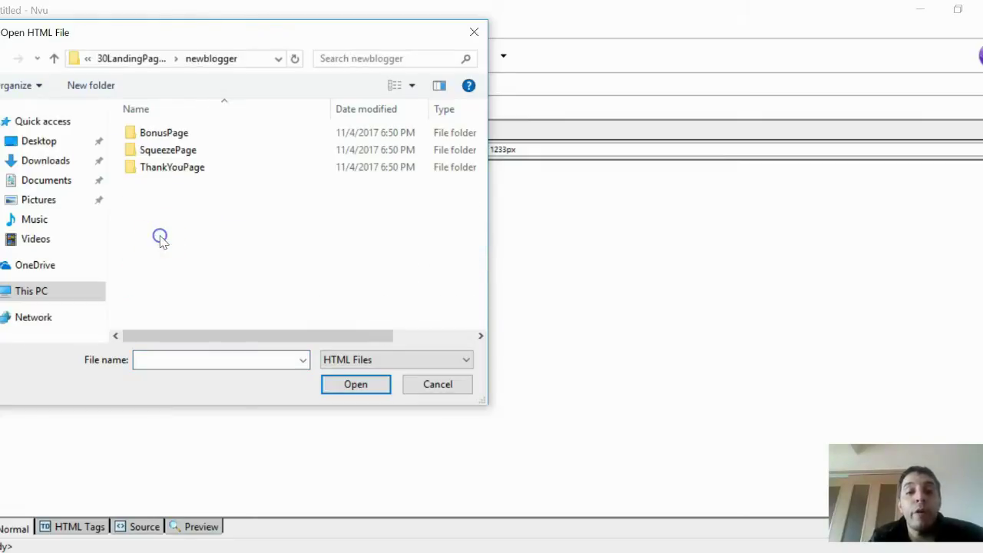
{"action": "double_click", "coordinate": [160, 164]}
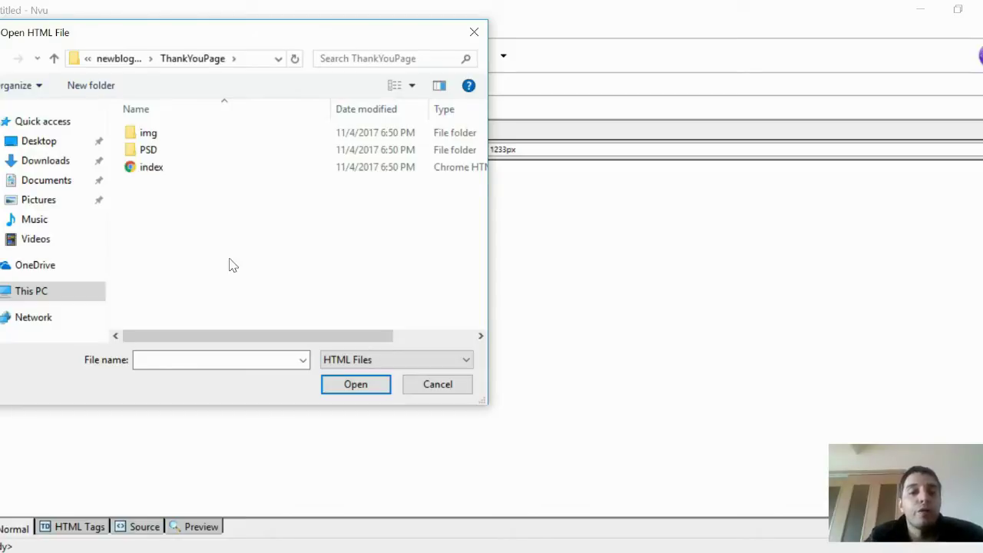
{"action": "left_click", "coordinate": [109, 60]}
{"action": "left_click", "coordinate": [136, 66]}
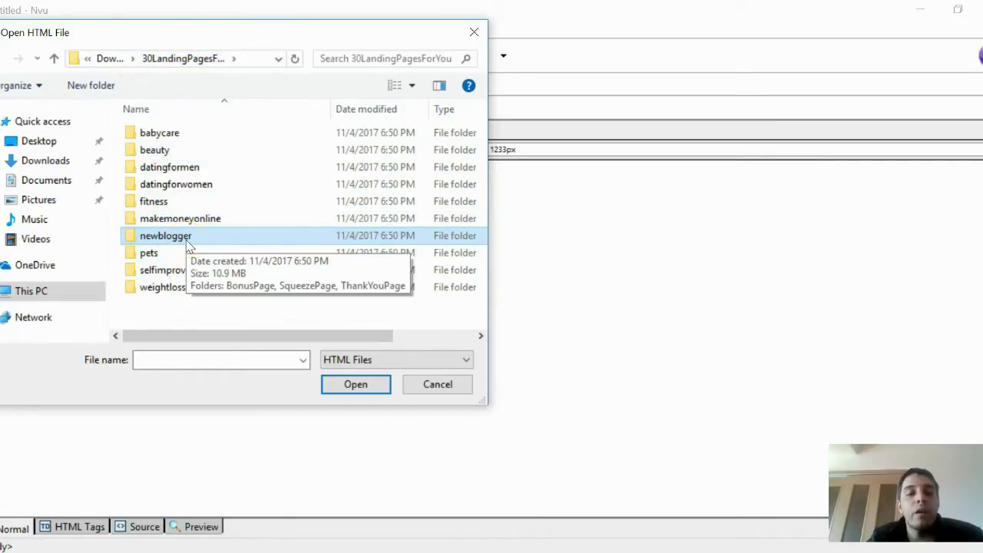
{"action": "double_click", "coordinate": [187, 241]}
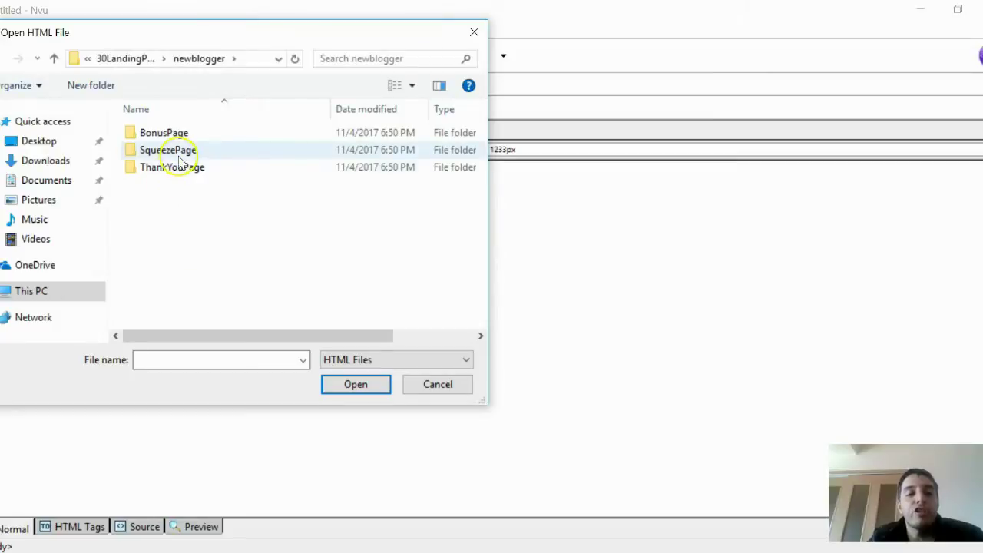
{"action": "double_click", "coordinate": [176, 171]}
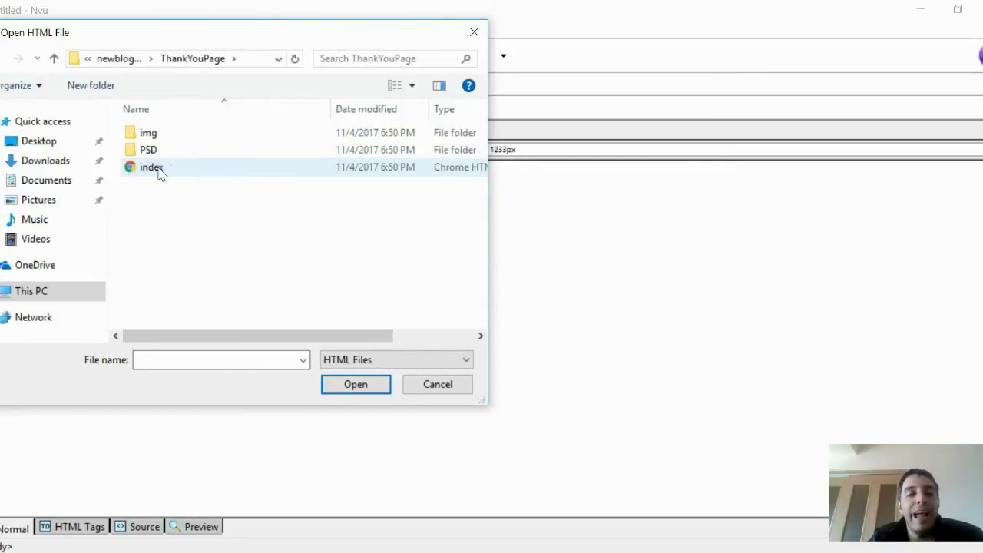
{"action": "double_click", "coordinate": [157, 170]}
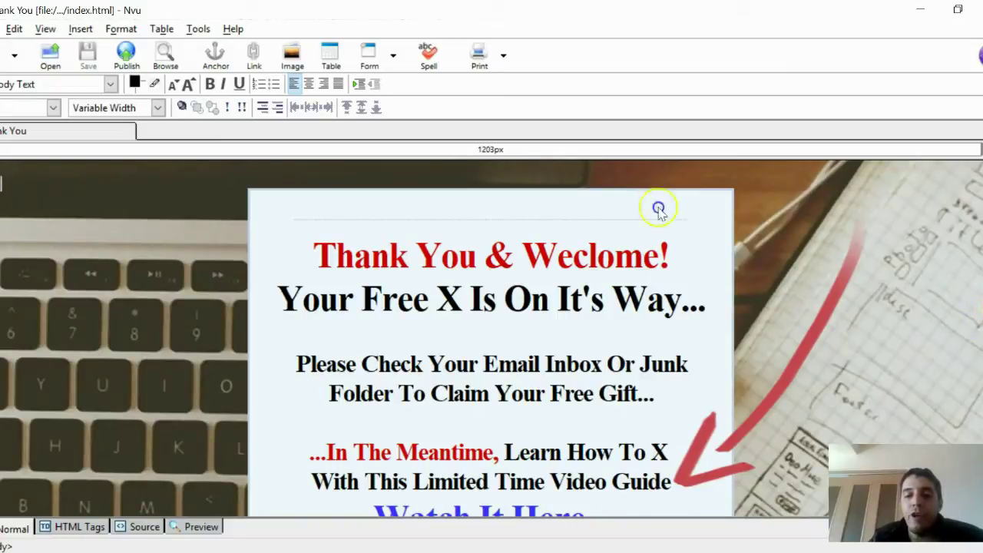
Step: Insert "6 Day Course On How To Rank Your Content Is On iTs" before the X in the "Your Free X" headline
{"action": "scroll", "coordinate": [491, 345], "scroll_direction": "down", "scroll_amount": 3}
{"action": "scroll", "coordinate": [491, 346], "scroll_direction": "up", "scroll_amount": 3}
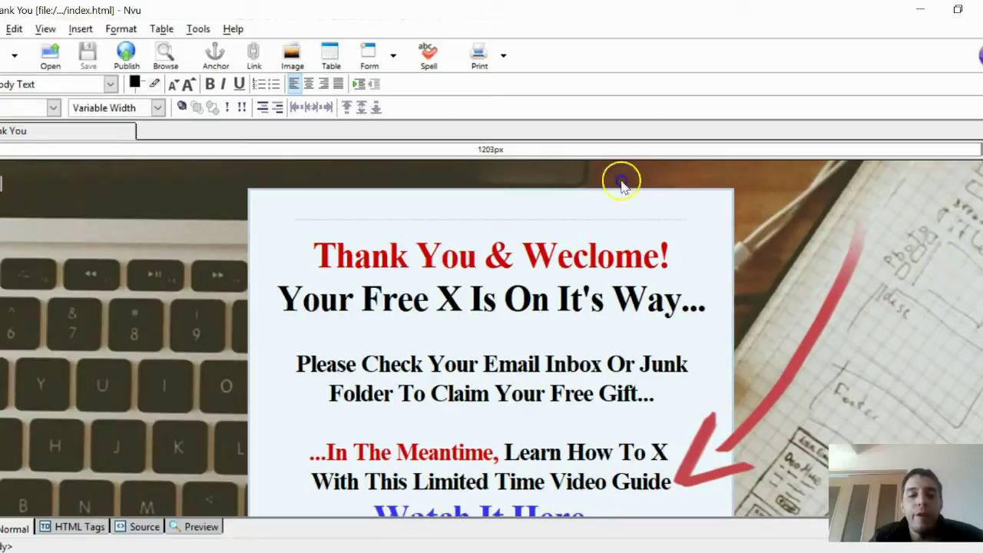
{"action": "left_click", "coordinate": [724, 278]}
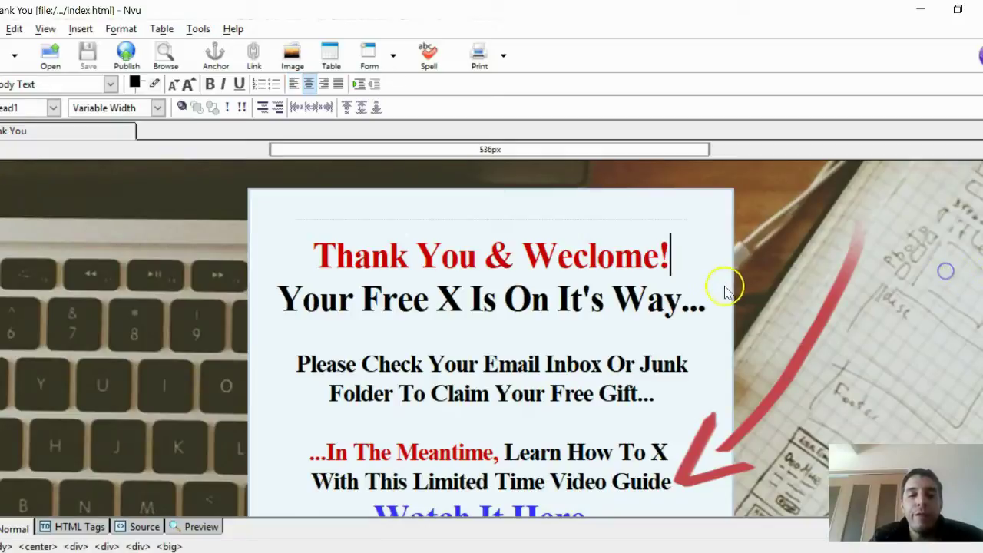
{"action": "left_click", "coordinate": [443, 306]}
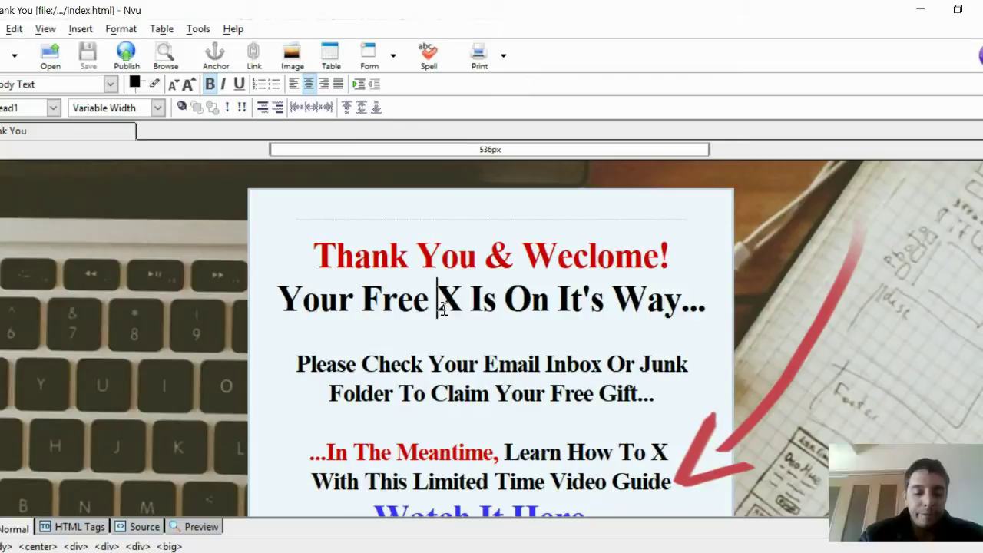
{"action": "type", "text": "6 "}
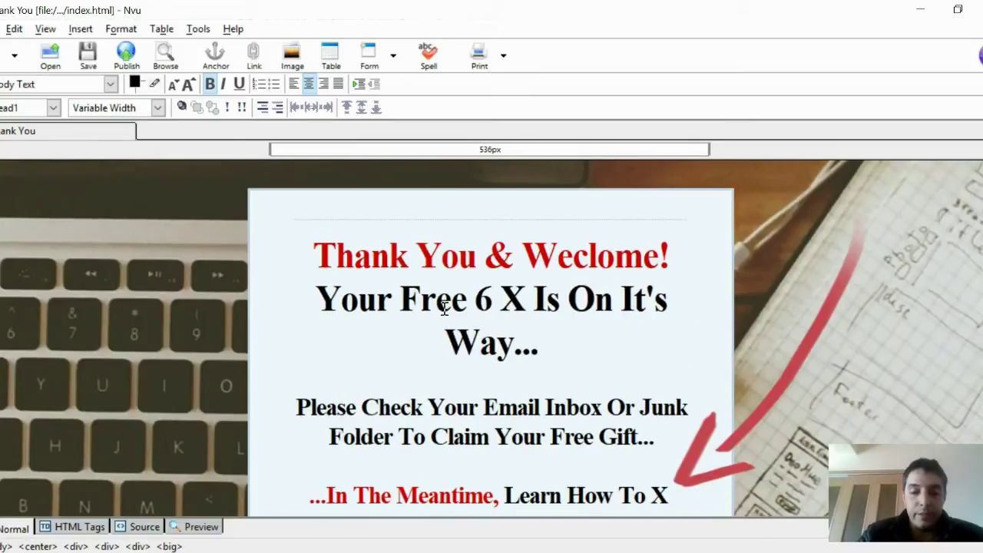
{"action": "type", "text": "Day Co"}
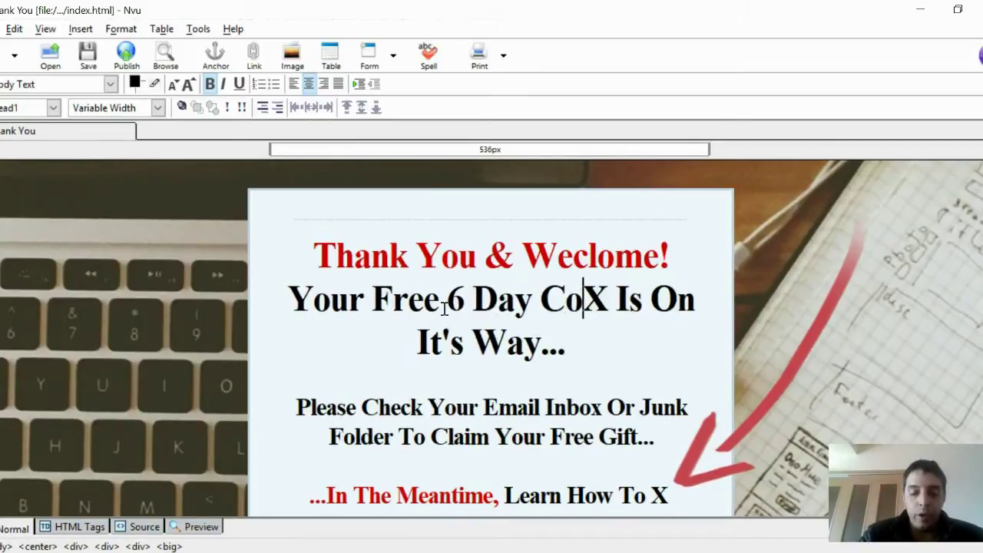
{"action": "type", "text": "urse"}
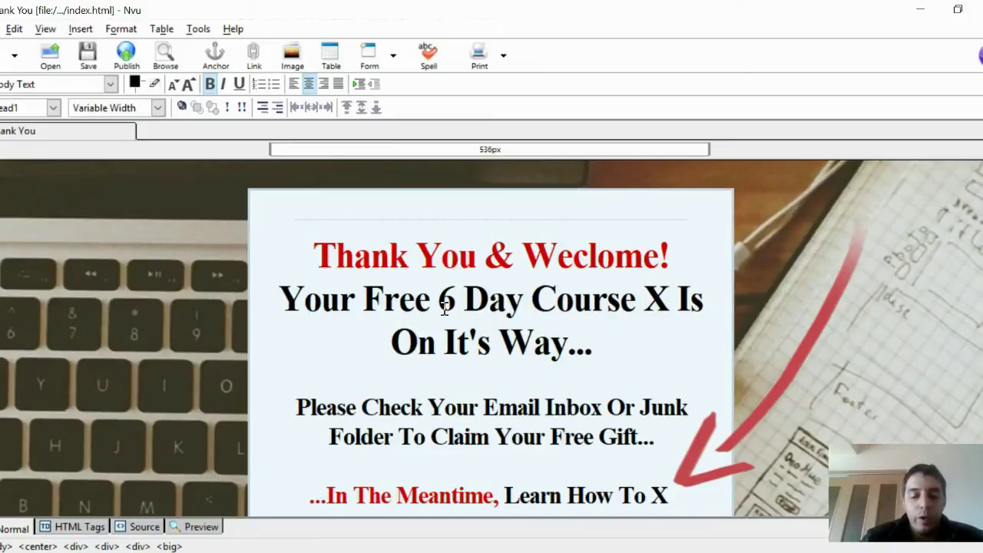
{"action": "type", "text": "On How To R"}
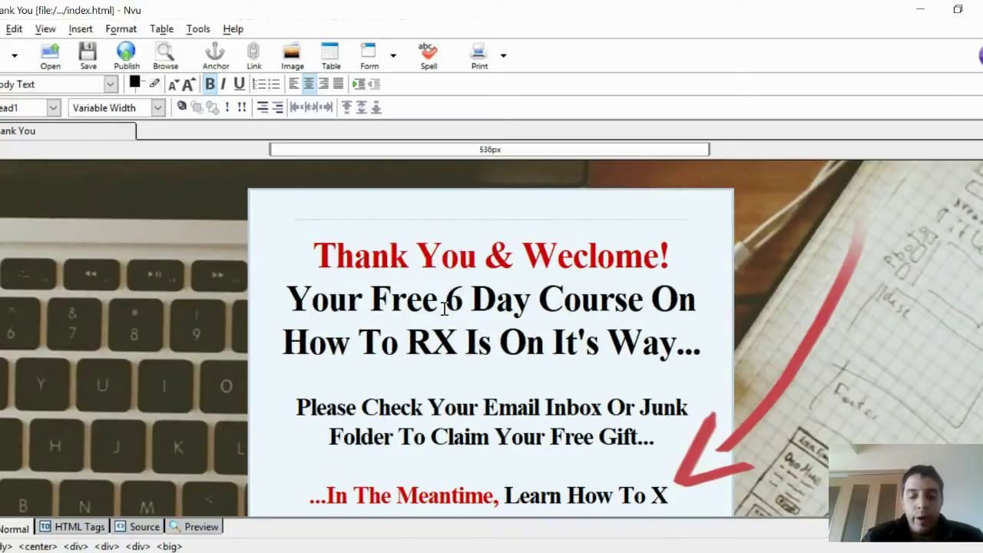
{"action": "type", "text": "ank Your "}
{"action": "type", "text": "ContaX Is On It"}
{"action": "key", "text": "BackSpace"}
{"action": "key", "text": "BackSpace"}
{"action": "key", "text": "BackSpace"}
{"action": "type", "text": "ent Is "}
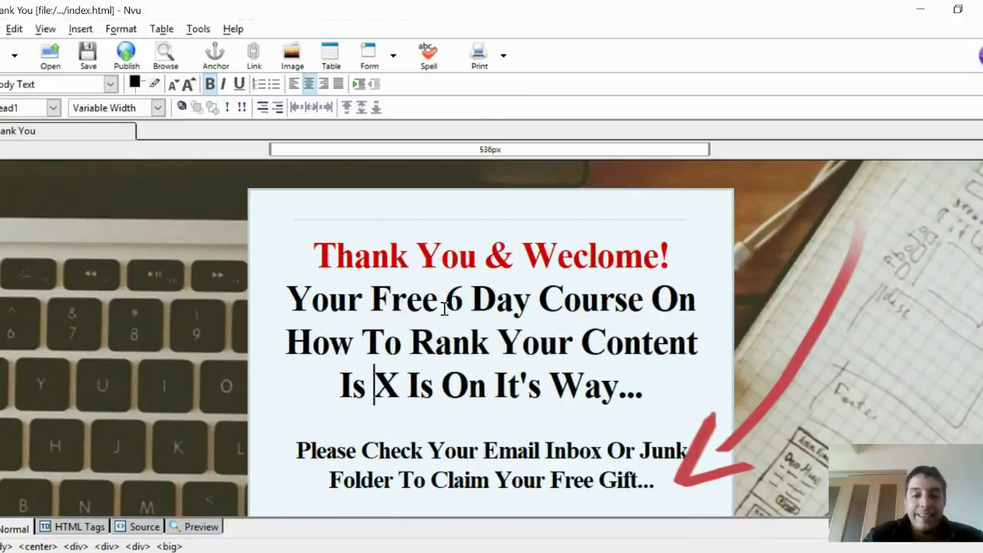
{"action": "type", "text": "On iTs"}
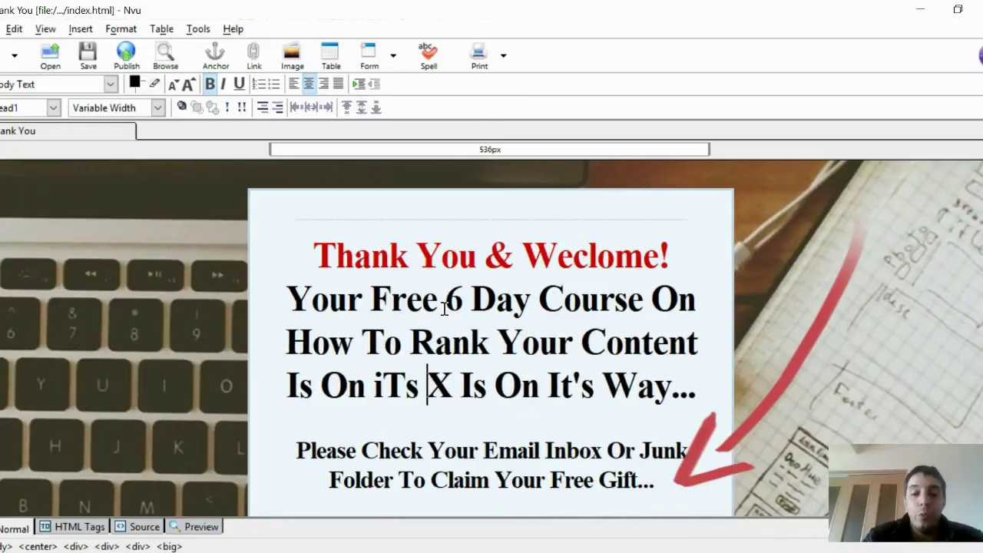
Step: Remove the X placeholder and duplicated words so the headline reads "Your Free 6 Day Course On How To Rank Your Content Is On It's Way..."
{"action": "key", "text": "Delete"}
{"action": "key", "text": "Delete"}
{"action": "key", "text": "Delete"}
{"action": "key", "text": "Delete"}
{"action": "key", "text": "Delete"}
{"action": "key", "text": "Delete"}
{"action": "key", "text": "BackSpace"}
{"action": "key", "text": "BackSpace"}
{"action": "key", "text": "BackSpace"}
{"action": "key", "text": "BackSpace"}
{"action": "key", "text": "Delete"}
{"action": "key", "text": "Delete"}
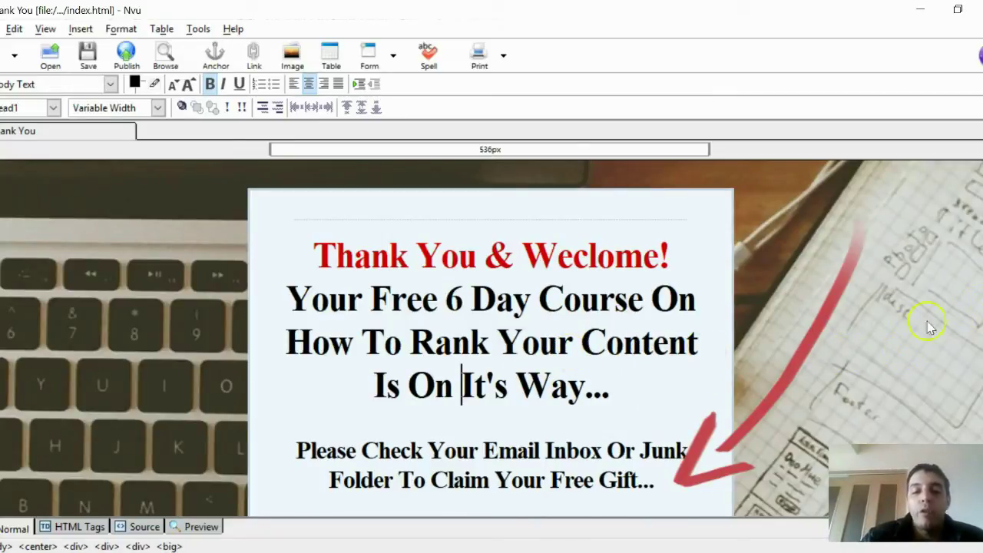
Step: Replace the X in "Learn How To X" with "Get More Backlinks" and join it to the following line
{"action": "scroll", "coordinate": [900, 309], "scroll_direction": "down", "scroll_amount": 1}
{"action": "scroll", "coordinate": [637, 373], "scroll_direction": "down", "scroll_amount": 1}
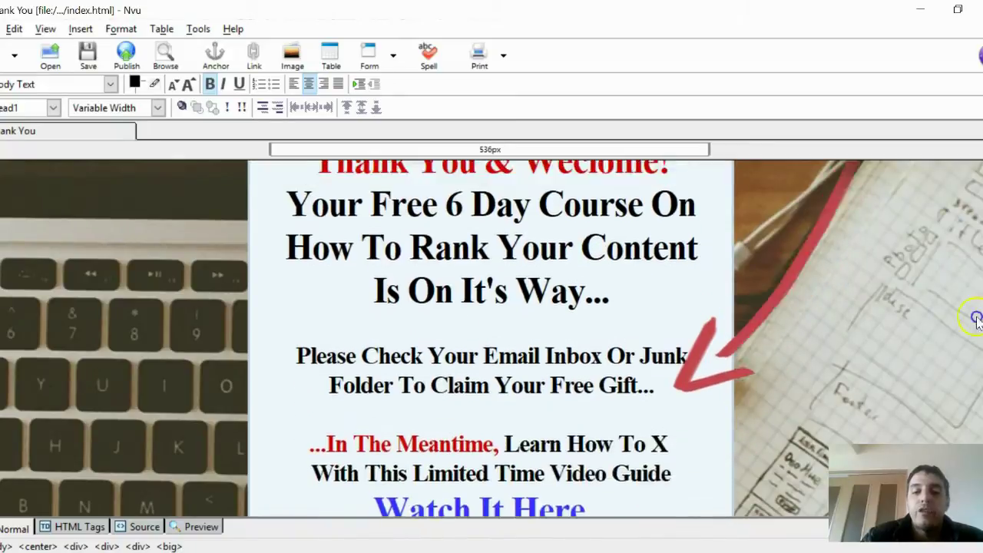
{"action": "scroll", "coordinate": [636, 374], "scroll_direction": "up", "scroll_amount": 2}
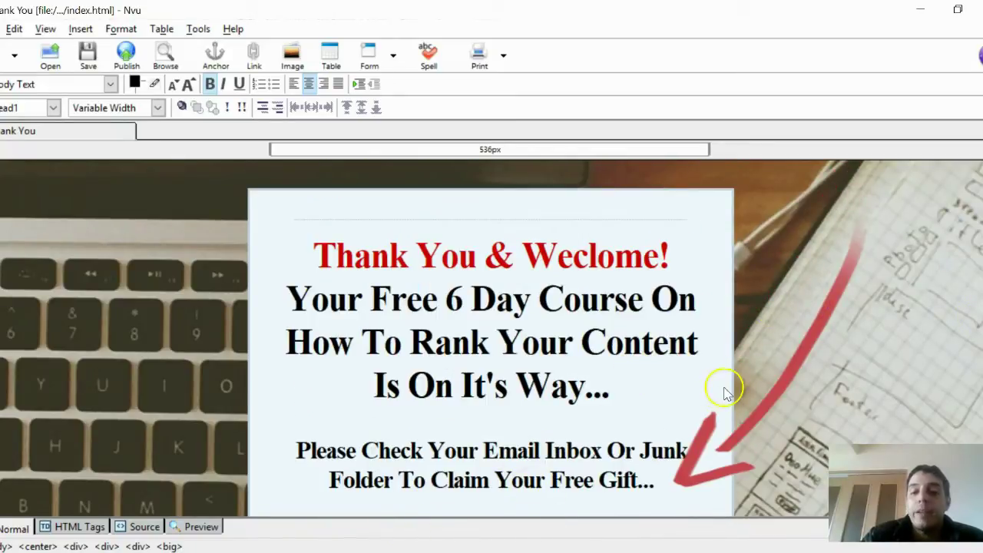
{"action": "scroll", "coordinate": [491, 338], "scroll_direction": "down", "scroll_amount": 3}
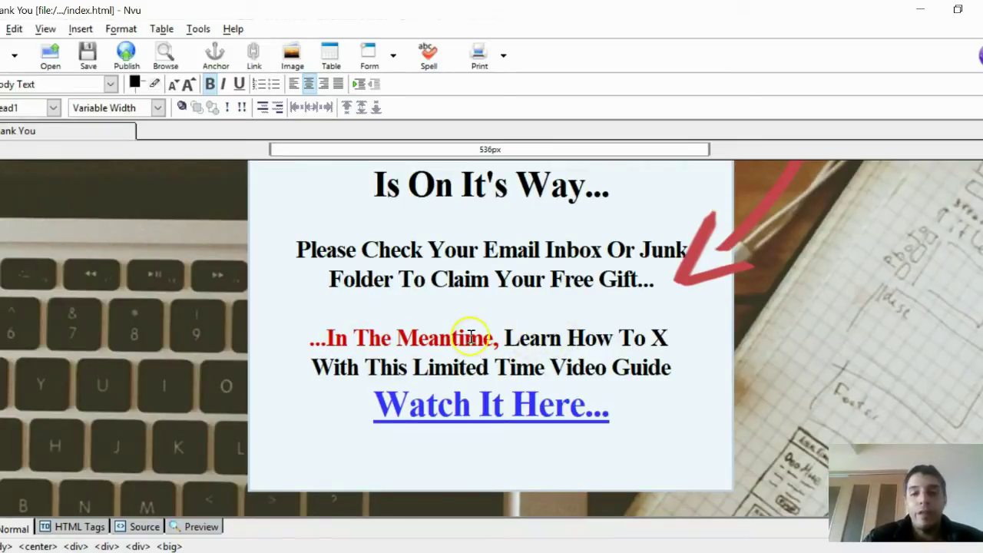
{"action": "left_click", "coordinate": [651, 338]}
{"action": "type", "text": "Get Mor"}
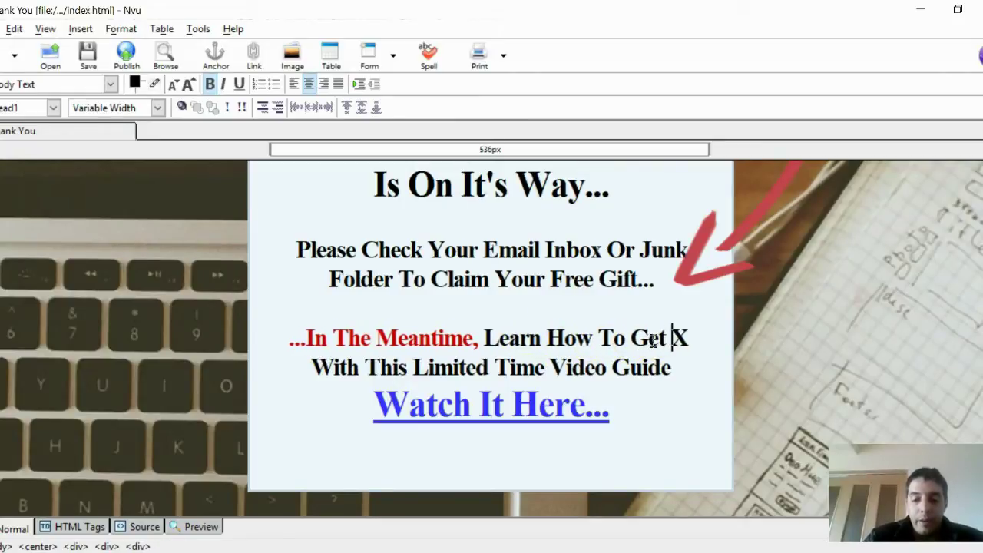
{"action": "type", "text": "e Backlinks"}
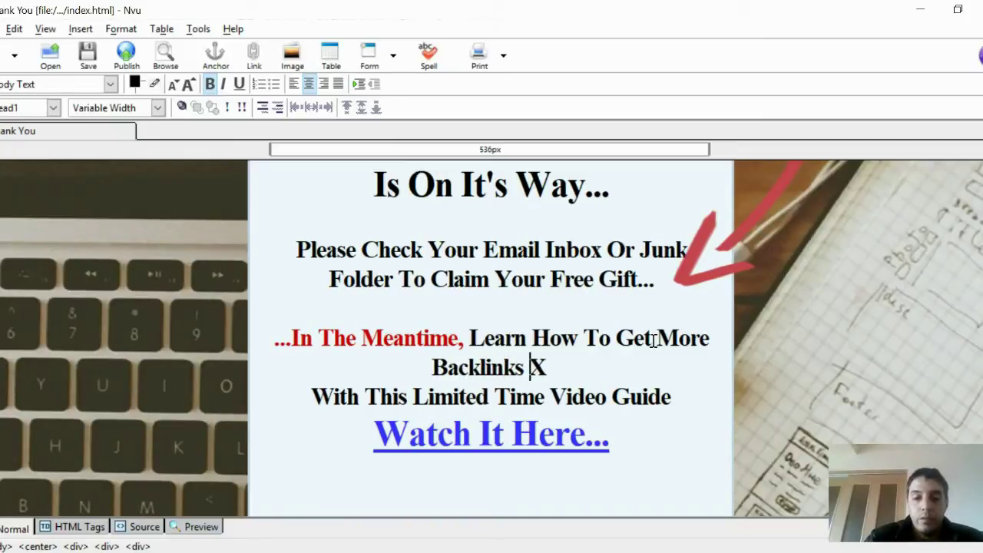
{"action": "key", "text": "Delete"}
{"action": "key", "text": "Delete"}
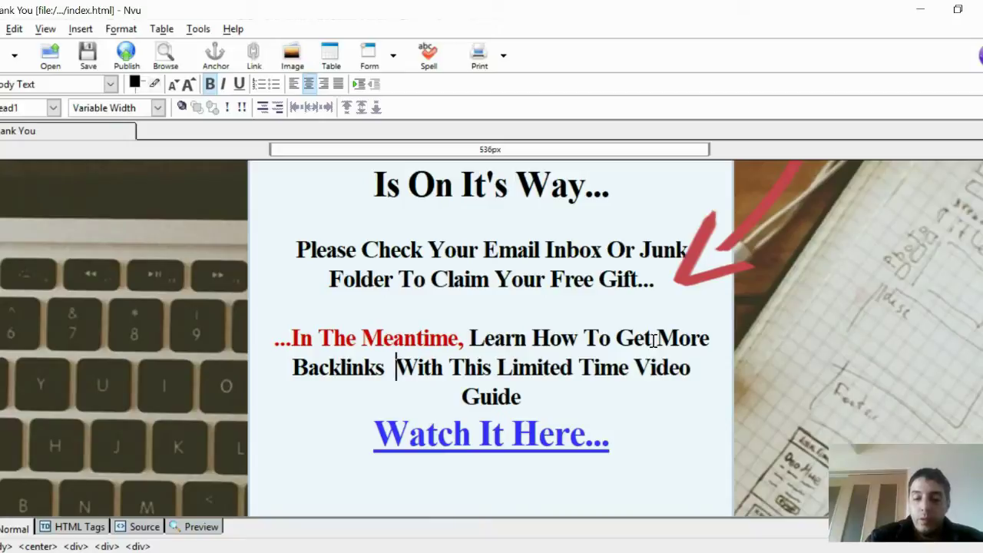
{"action": "key", "text": "Delete"}
Step: Add "With This Video Guide" after "Backlinks" and delete the original "With This Limited Time Video Guide" wording
{"action": "type", "text": "With Thi"}
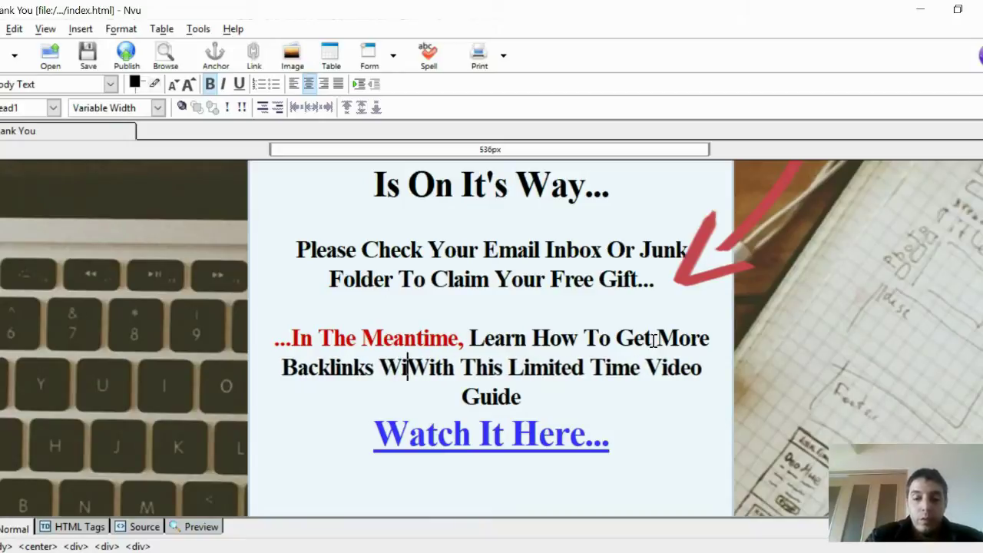
{"action": "type", "text": "s Video "}
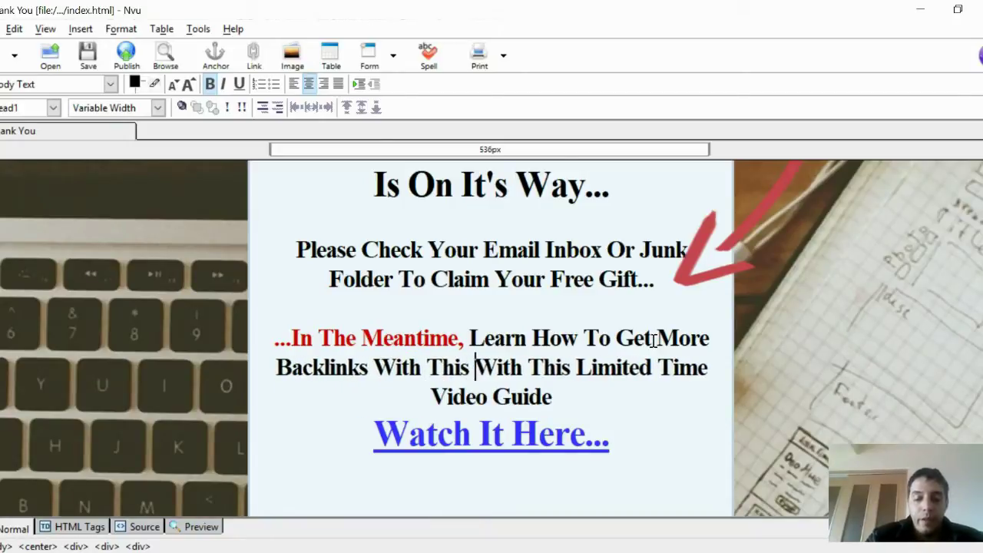
{"action": "type", "text": "Guide"}
{"action": "key", "text": "Delete"}
{"action": "key", "text": "Delete"}
{"action": "key", "text": "Delete"}
{"action": "key", "text": "Delete"}
{"action": "key", "text": "Delete"}
{"action": "key", "text": "Delete"}
{"action": "key", "text": "Delete"}
{"action": "key", "text": "Delete"}
{"action": "key", "text": "Delete"}
{"action": "key", "text": "Delete"}
{"action": "key", "text": "Delete"}
{"action": "key", "text": "Delete"}
{"action": "key", "text": "Delete"}
{"action": "key", "text": "Delete"}
{"action": "key", "text": "Delete"}
{"action": "key", "text": "Delete"}
{"action": "key", "text": "Delete"}
{"action": "key", "text": "Delete"}
{"action": "key", "text": "Delete"}
{"action": "key", "text": "Delete"}
{"action": "key", "text": "Delete"}
{"action": "key", "text": "Delete"}
{"action": "key", "text": "Delete"}
{"action": "key", "text": "Delete"}
{"action": "key", "text": "Delete"}
{"action": "key", "text": "Delete"}
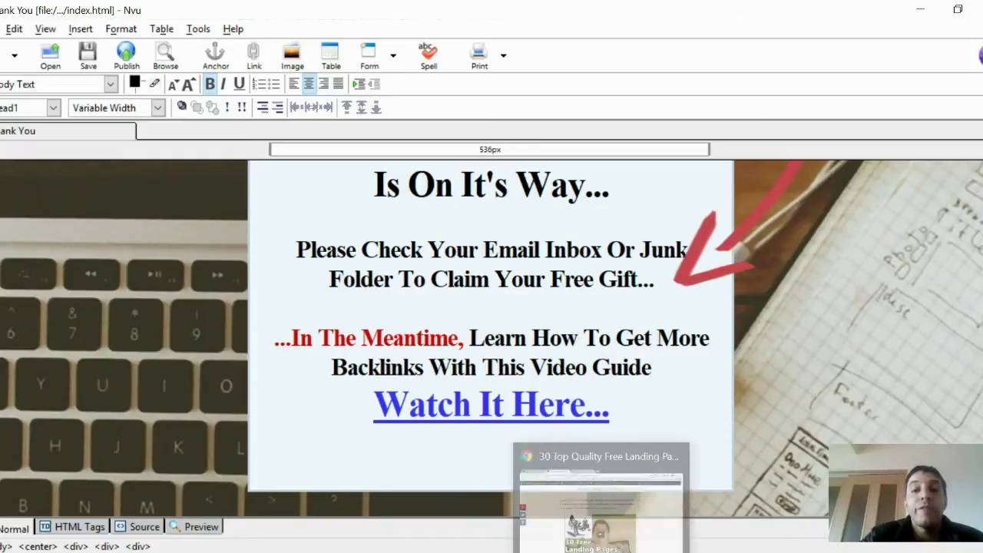
Step: Switch to Chrome and open ClickBank's affiliate marketplace in a new tab
{"action": "left_click", "coordinate": [603, 495]}
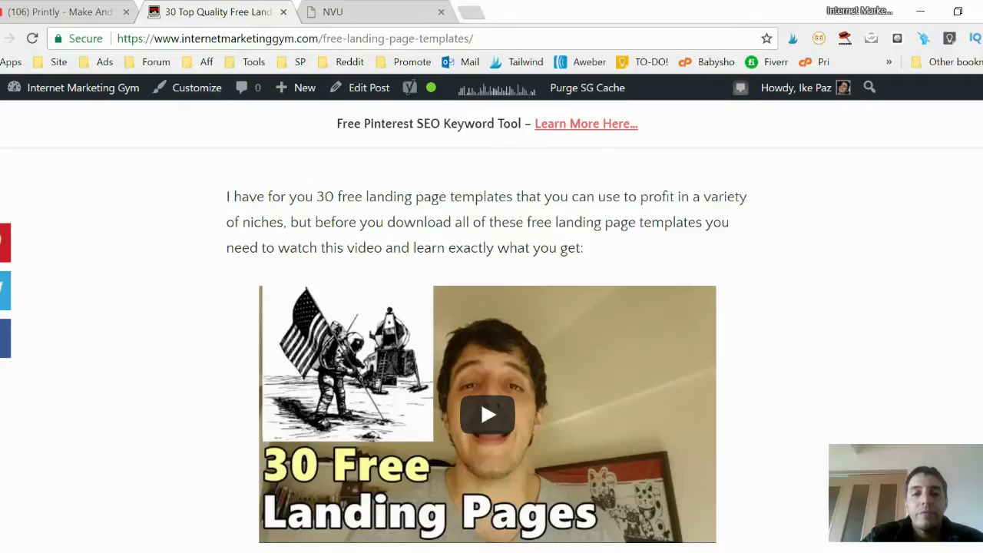
{"action": "left_click", "coordinate": [471, 13]}
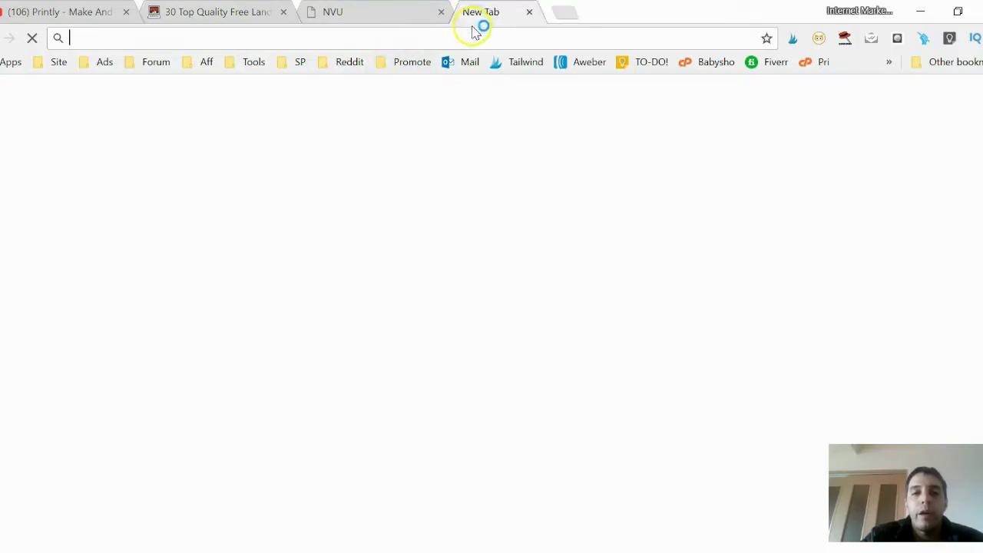
{"action": "type", "text": "click"}
{"action": "key", "text": "Return"}
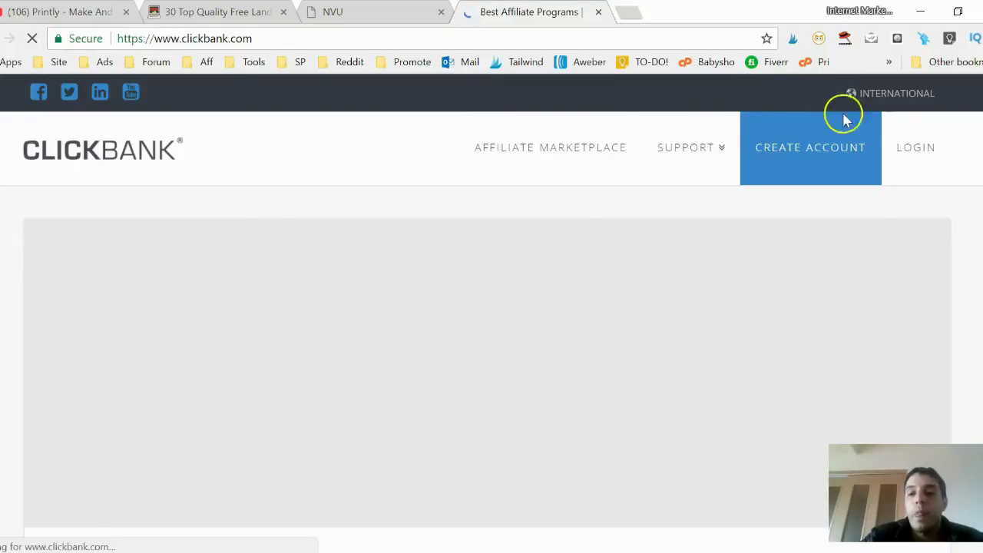
{"action": "left_click", "coordinate": [593, 151]}
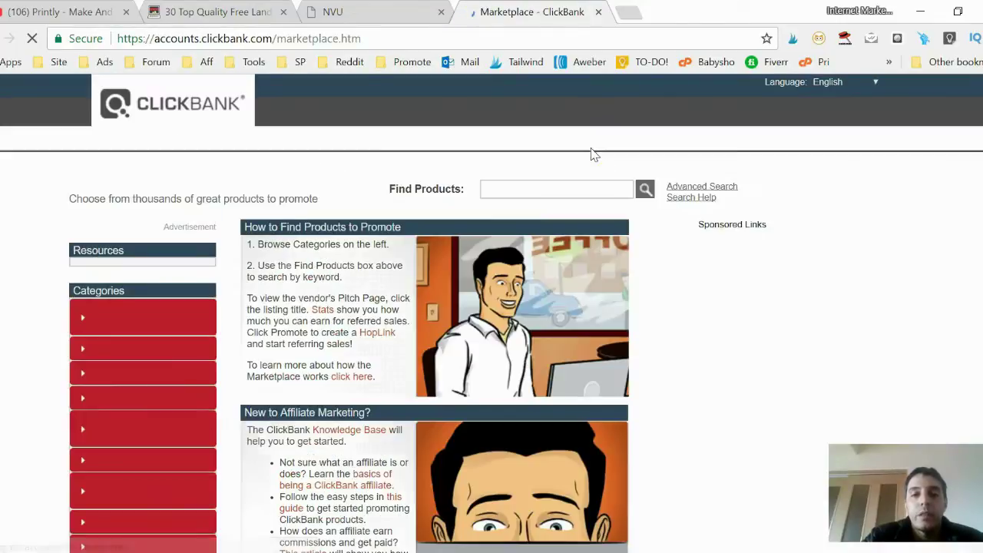
Step: Search the ClickBank marketplace for "backlinks" products
{"action": "left_click", "coordinate": [561, 194]}
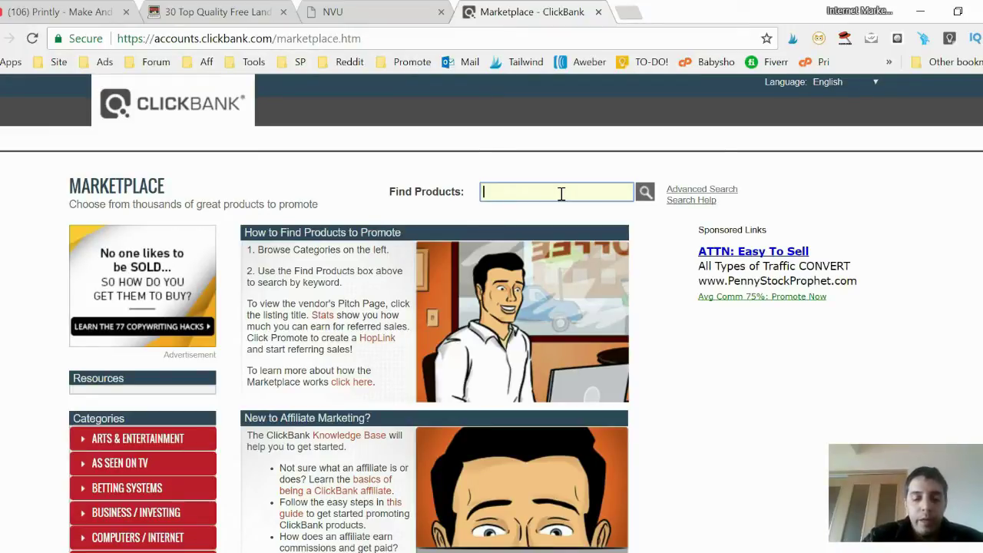
{"action": "type", "text": "links"}
{"action": "key", "text": "Return"}
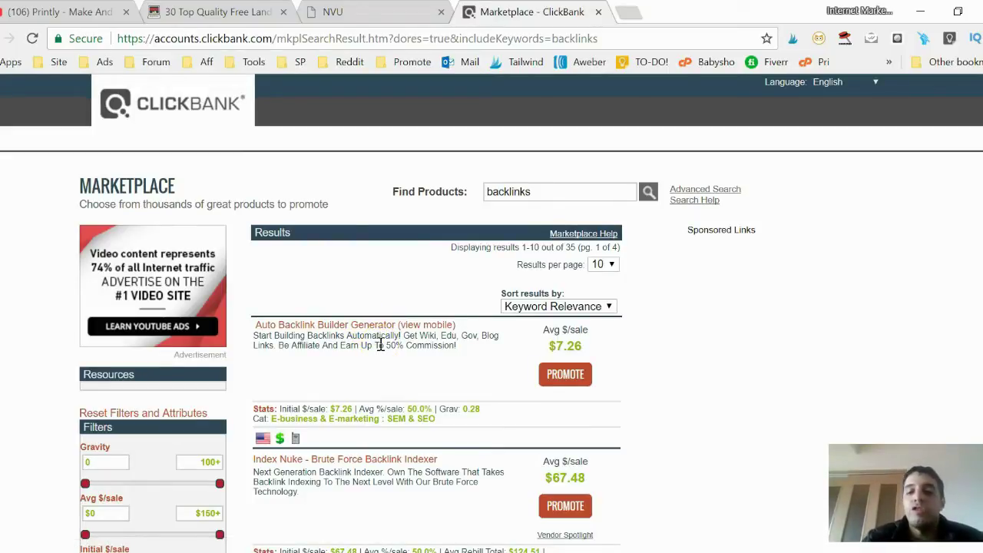
Step: Create a HopLink to promote the Auto Backlink Builder Generator product, entering the account nickname and leaving the tracking ID empty
{"action": "left_click", "coordinate": [580, 382]}
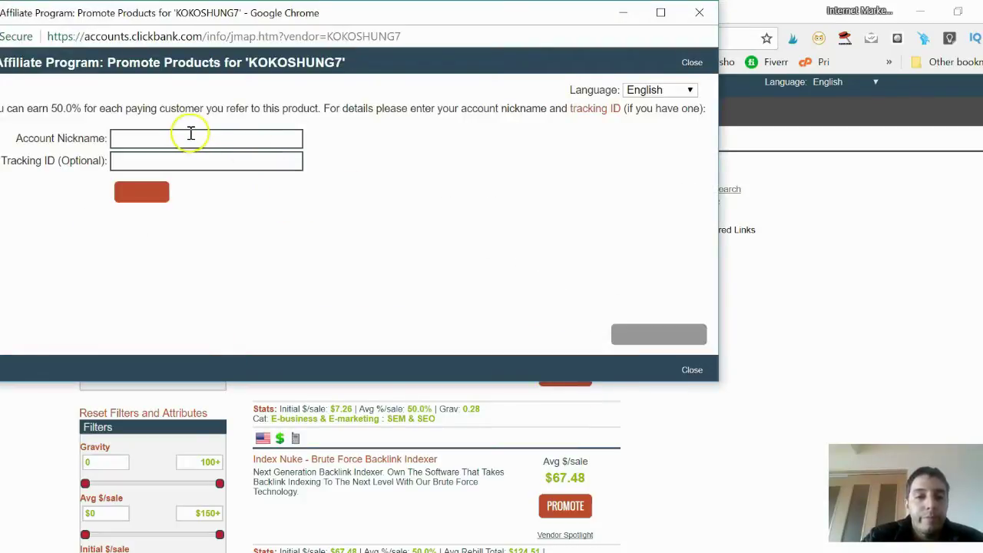
{"action": "left_click", "coordinate": [194, 138]}
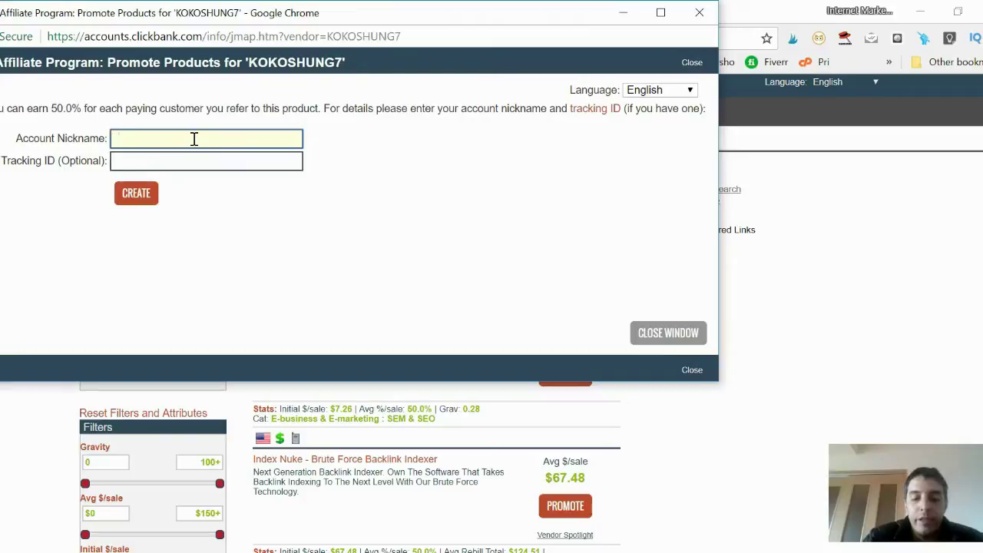
{"action": "type", "text": "aizaku"}
{"action": "left_click", "coordinate": [191, 160]}
{"action": "left_click", "coordinate": [136, 198]}
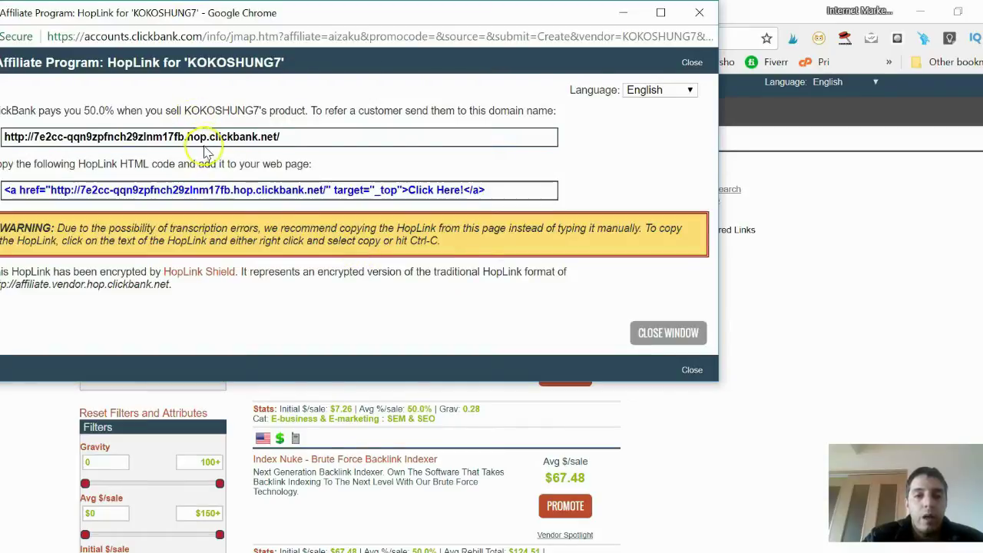
Step: Copy the generated HopLink URL and close the affiliate program window
{"action": "left_click", "coordinate": [208, 146]}
{"action": "right_click", "coordinate": [209, 147]}
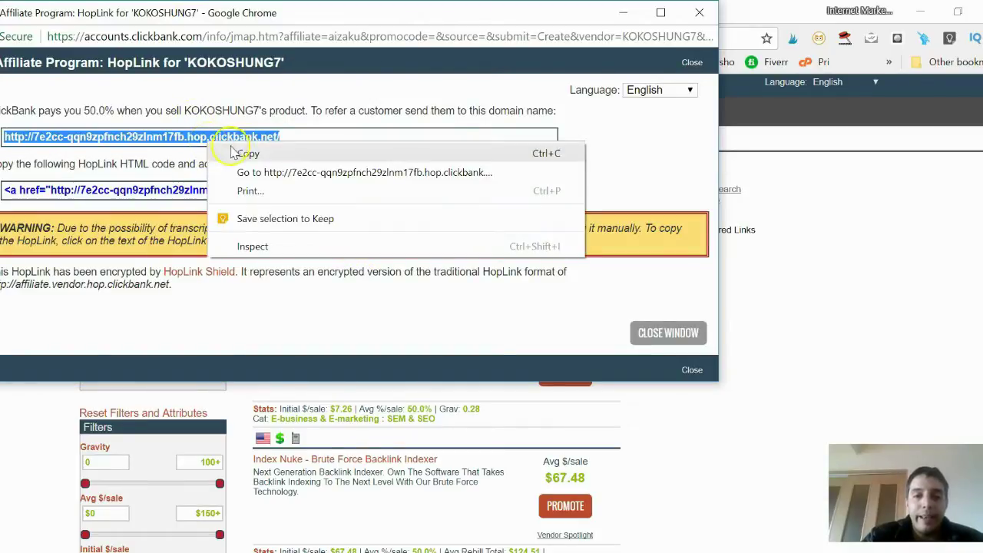
{"action": "left_click", "coordinate": [237, 153]}
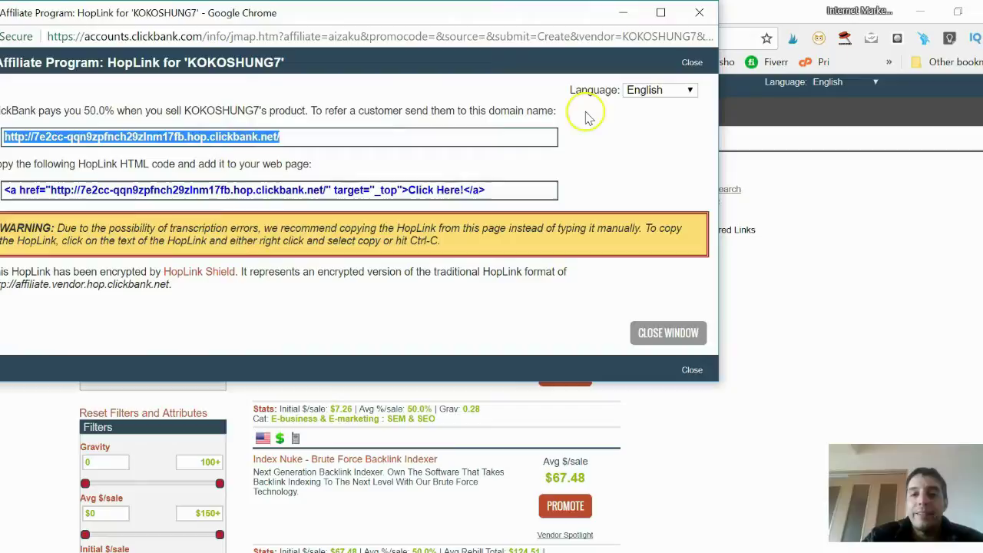
{"action": "left_click", "coordinate": [699, 12]}
Step: Switch to Nvu and link the "Watch It Here..." text to the copied ClickBank HopLink URL
{"action": "key", "text": "alt+Tab"}
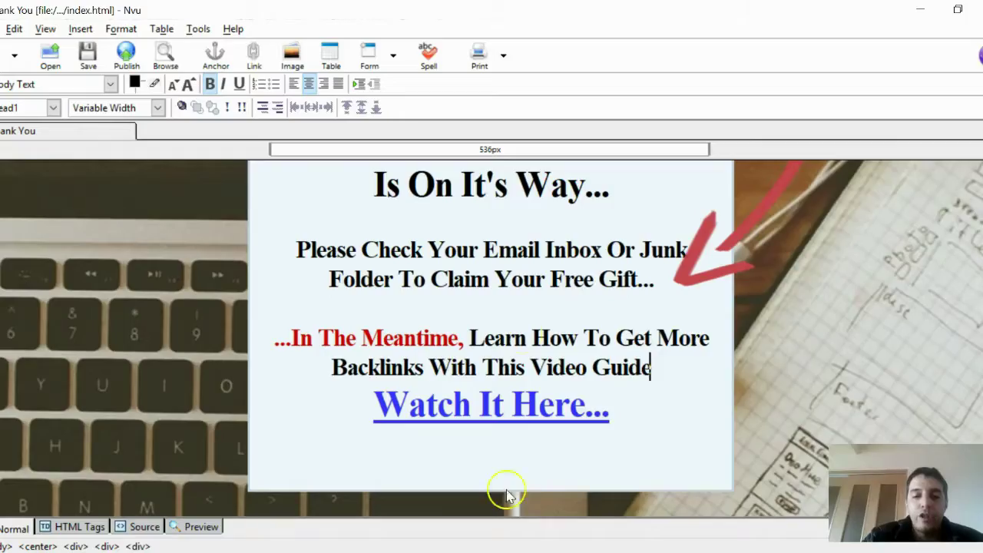
{"action": "left_click", "coordinate": [374, 407]}
{"action": "left_click_drag", "start_coordinate": [376, 410], "coordinate": [611, 416]}
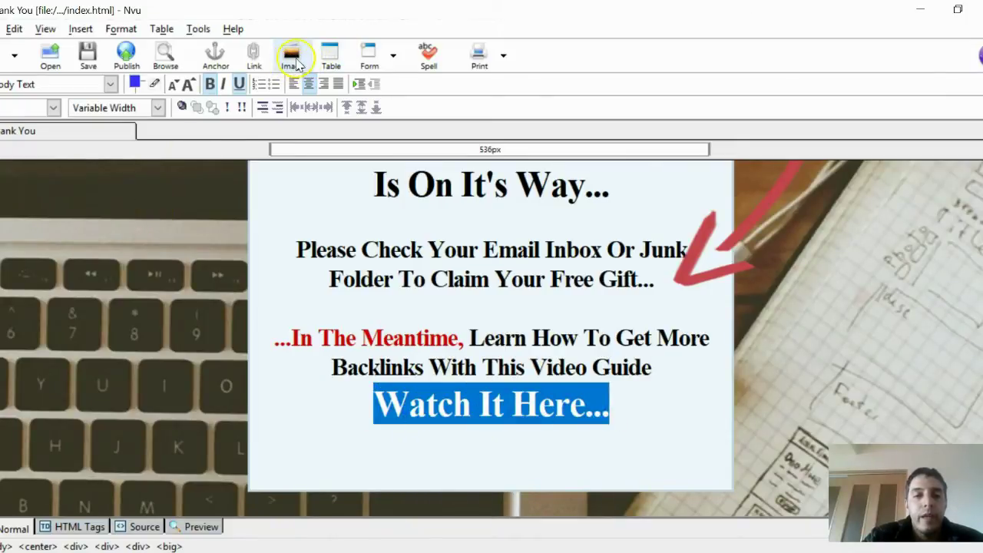
{"action": "left_click", "coordinate": [259, 58]}
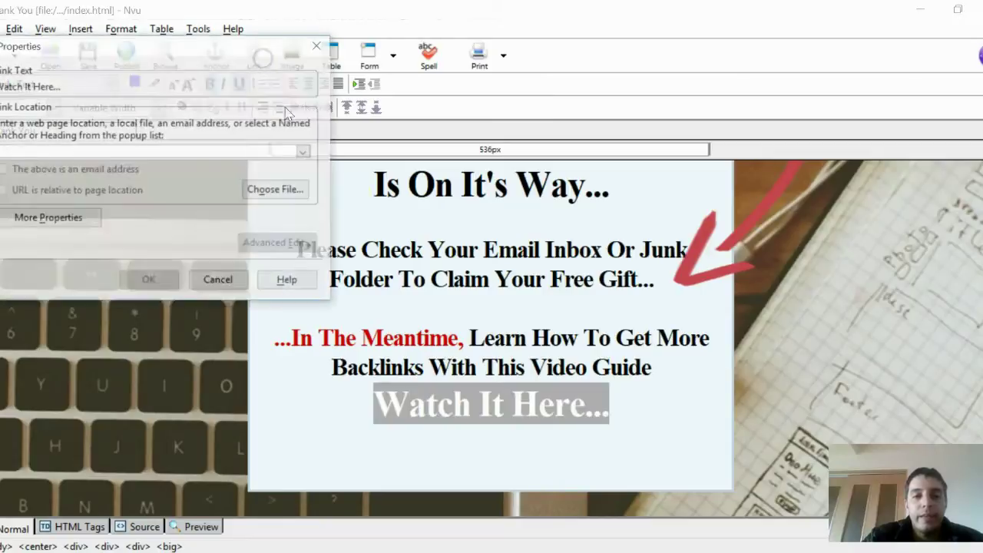
{"action": "key", "text": "ctrl+v"}
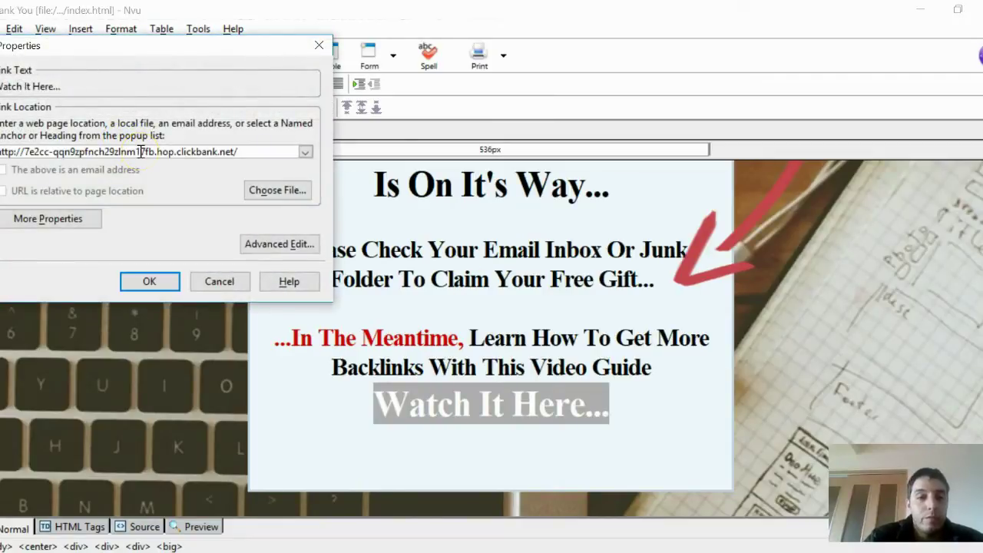
{"action": "left_click", "coordinate": [138, 282]}
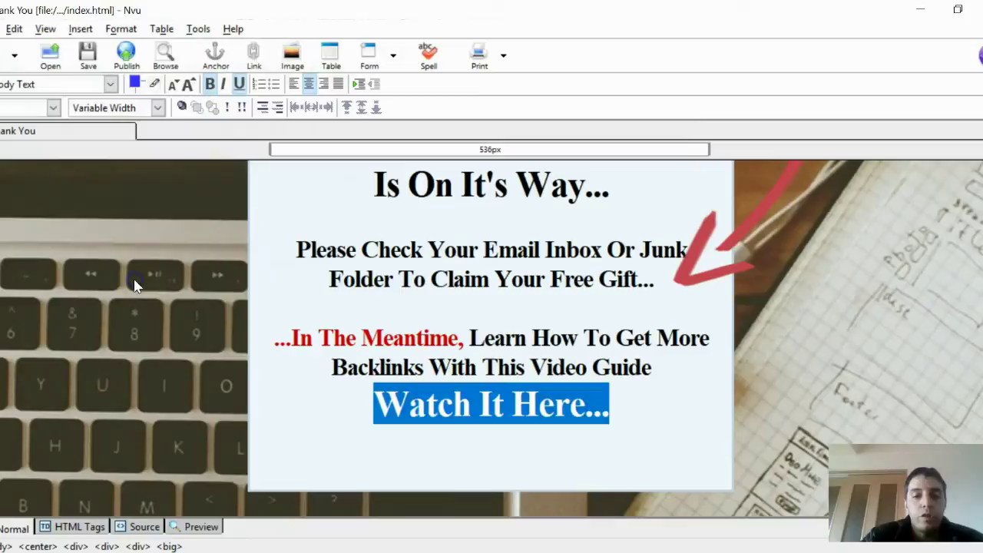
Step: Deselect the linked text and save the thank-you page
{"action": "left_click", "coordinate": [436, 332]}
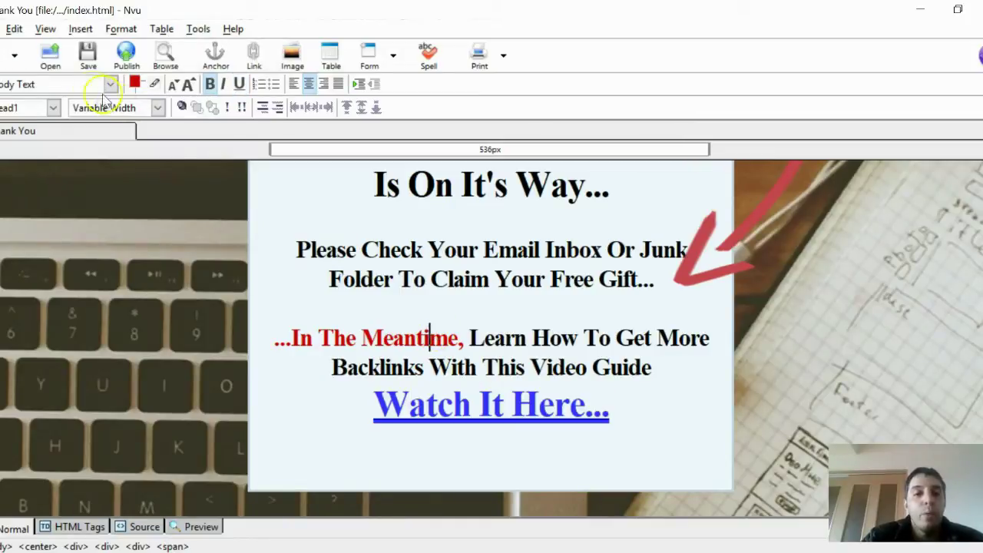
{"action": "left_click", "coordinate": [89, 70]}
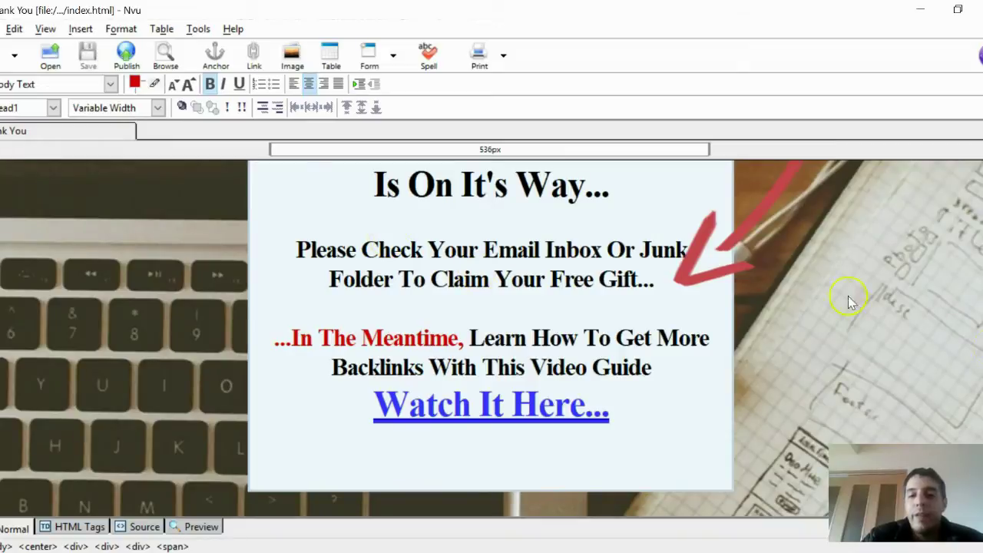
{"action": "scroll", "coordinate": [658, 231], "scroll_direction": "up", "scroll_amount": 5}
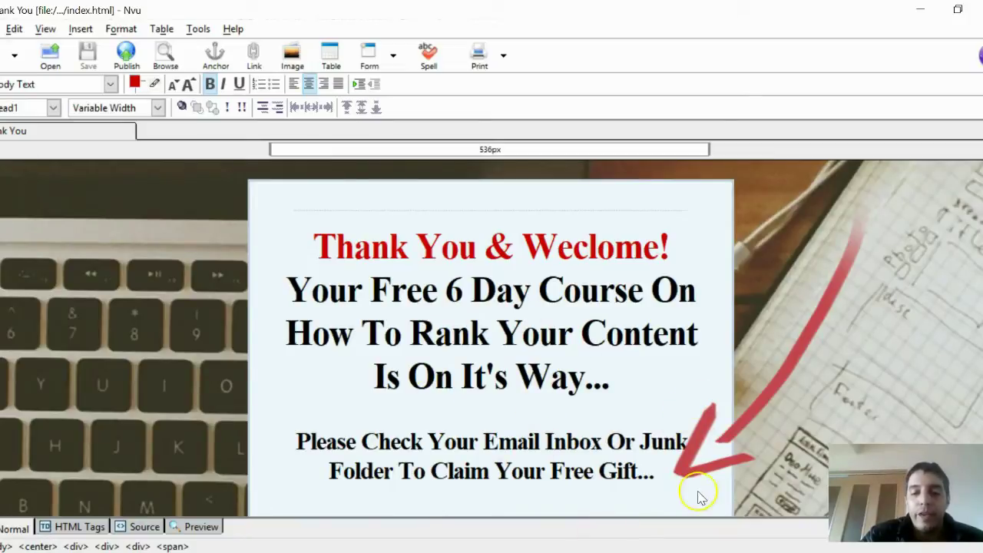
Step: Switch to Chrome and open the embed code of the YouTube video "Printly - Make And Sell Printables Online"
{"action": "key", "text": "alt+Tab"}
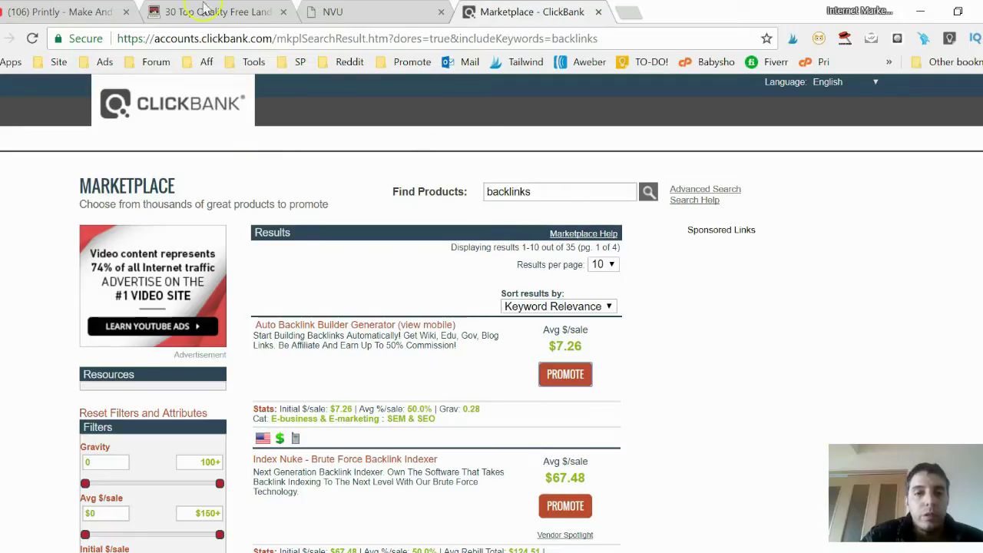
{"action": "left_click", "coordinate": [76, 11]}
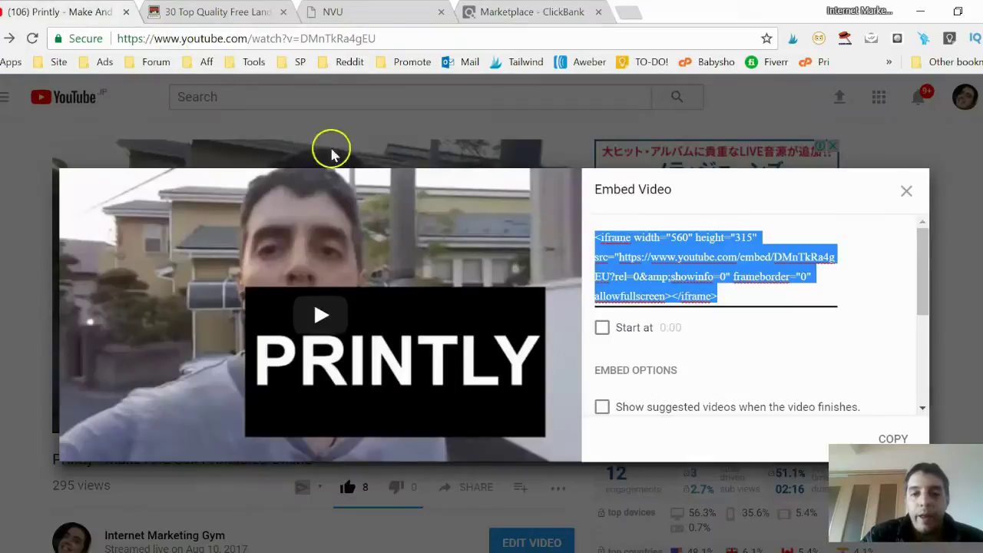
{"action": "left_click", "coordinate": [906, 194]}
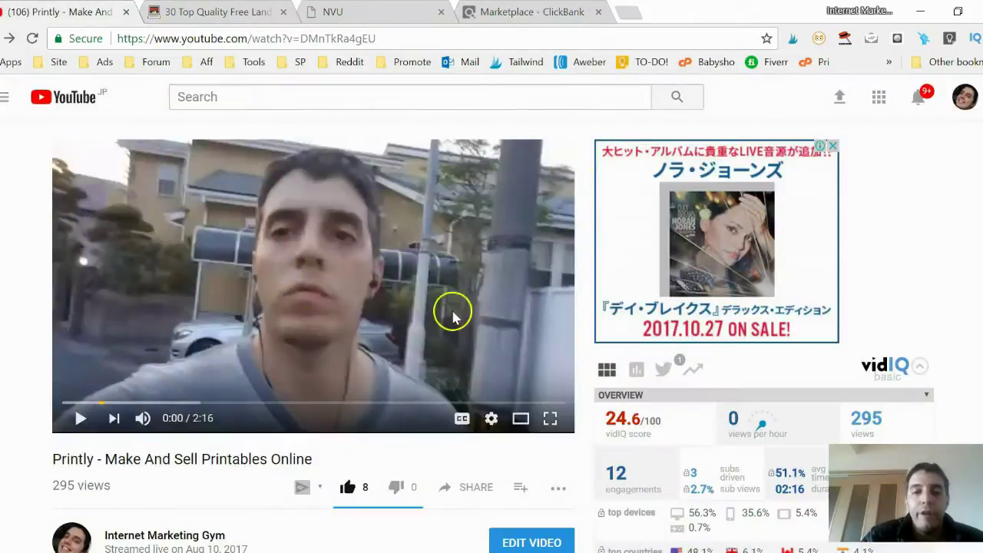
{"action": "scroll", "coordinate": [4, 360], "scroll_direction": "down", "scroll_amount": 1}
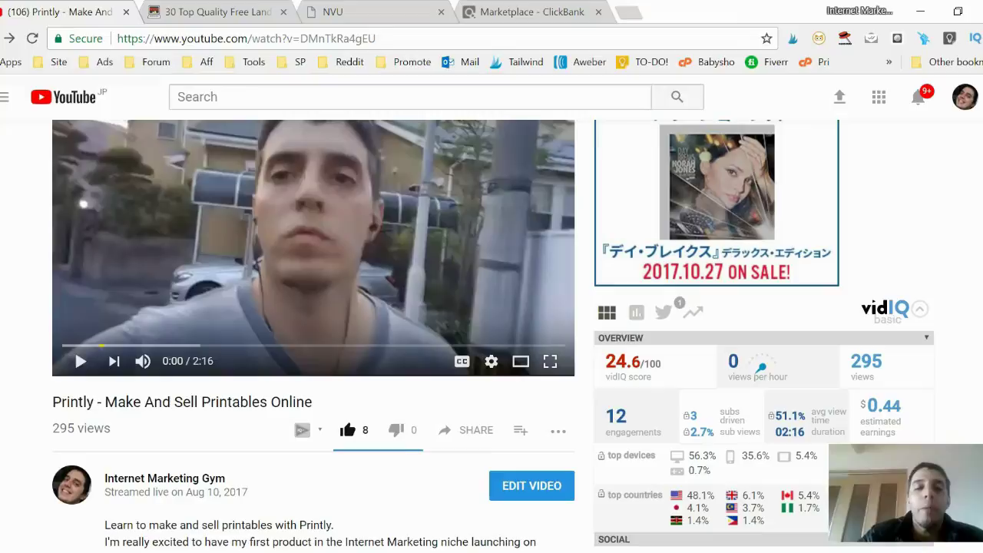
{"action": "left_click", "coordinate": [476, 432]}
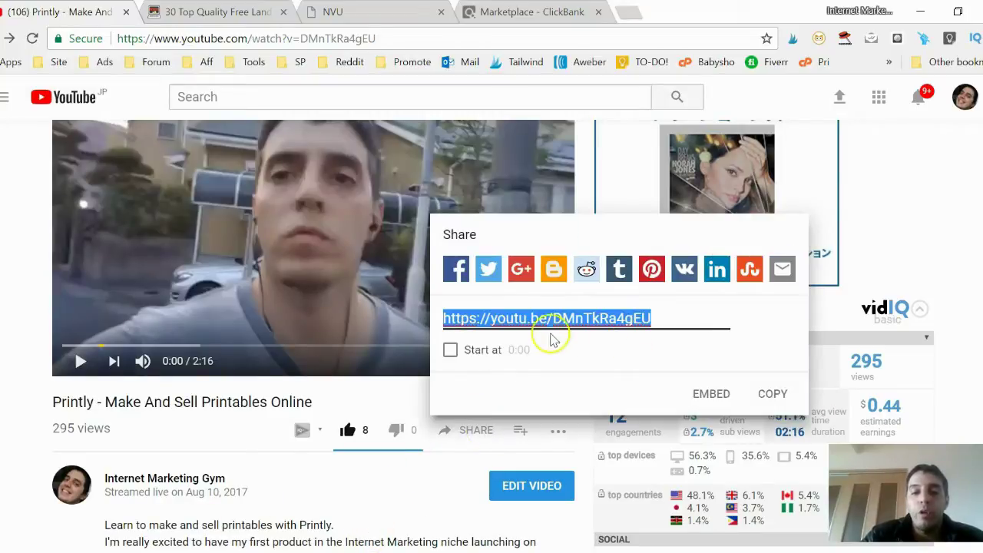
{"action": "left_click", "coordinate": [467, 443]}
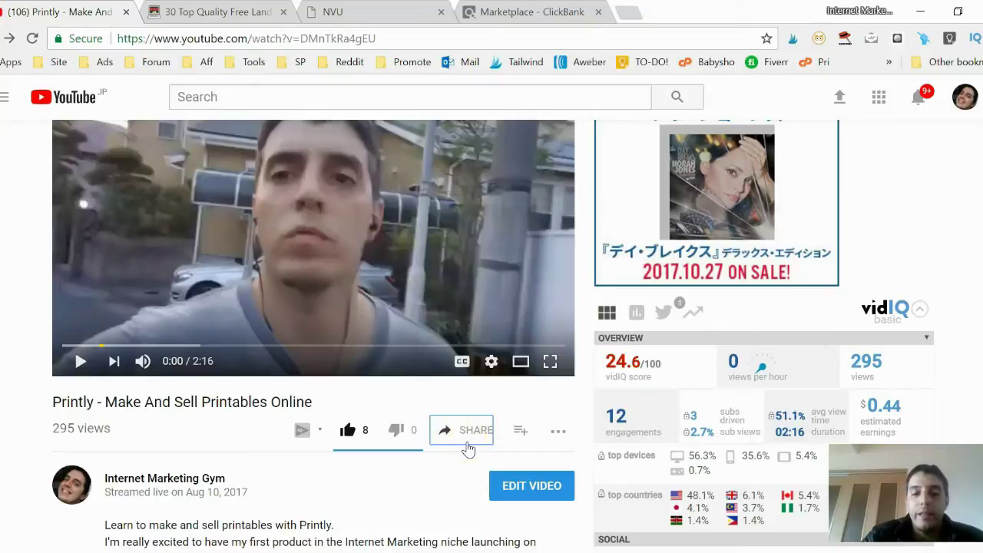
{"action": "left_click", "coordinate": [468, 449]}
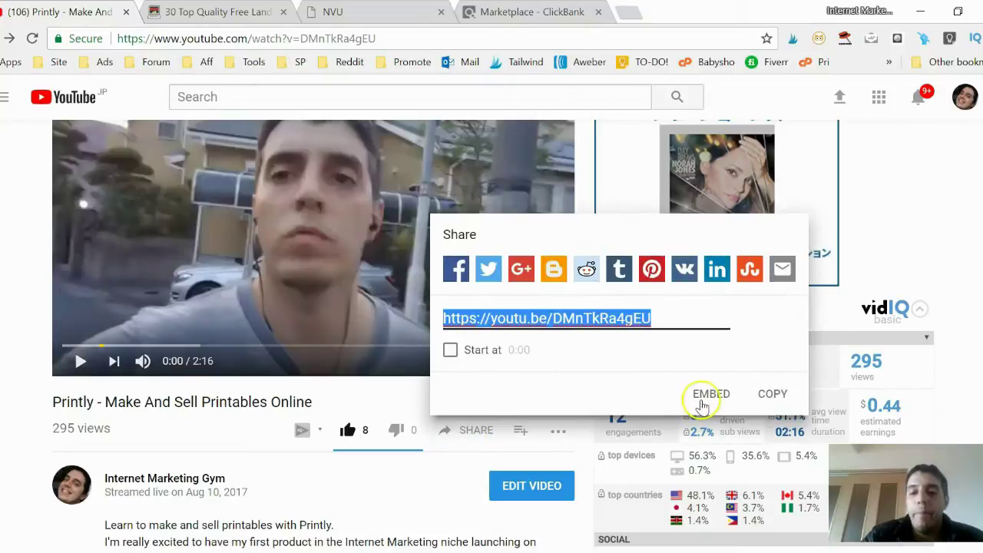
{"action": "left_click", "coordinate": [701, 403]}
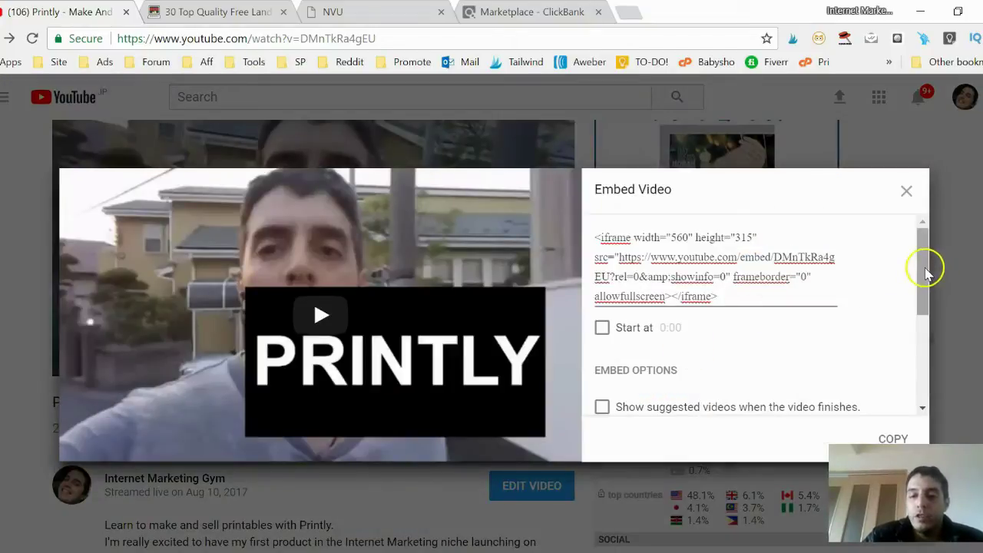
Step: Review the embed options for suggested videos, player controls, and video title and player actions, keeping their existing settings
{"action": "scroll", "coordinate": [925, 333], "scroll_direction": "down", "scroll_amount": 3}
{"action": "scroll", "coordinate": [686, 275], "scroll_direction": "up", "scroll_amount": 1}
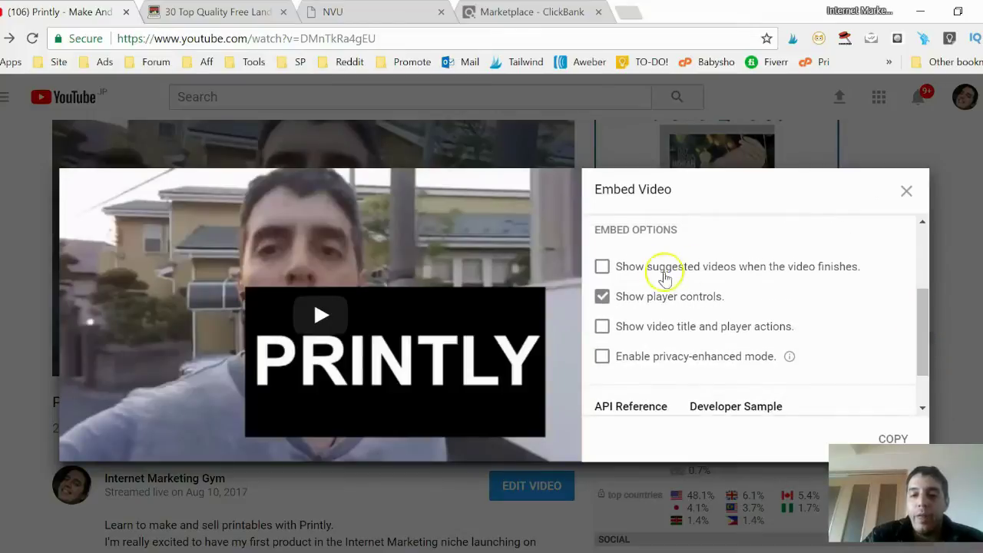
{"action": "left_click", "coordinate": [661, 276]}
{"action": "left_click", "coordinate": [662, 280]}
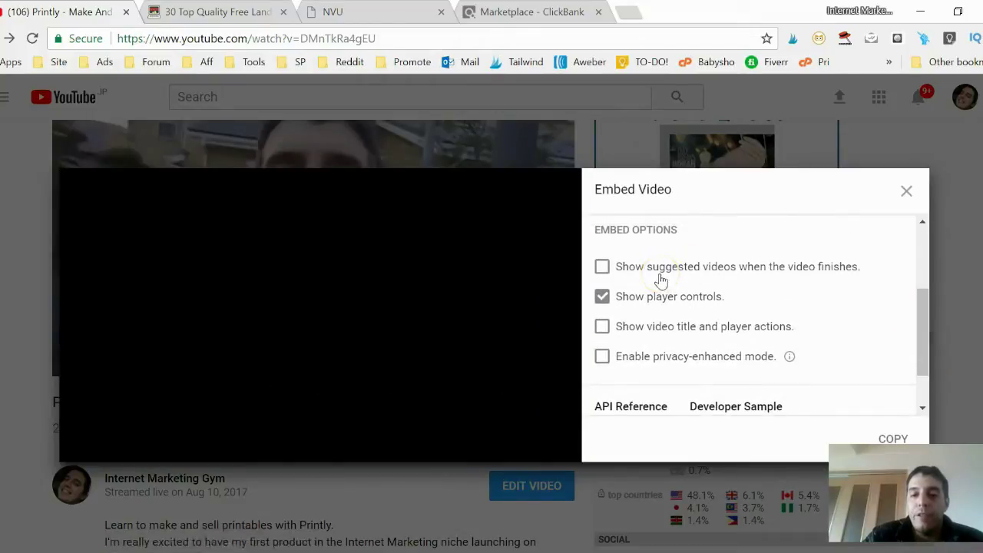
{"action": "double_click", "coordinate": [654, 332]}
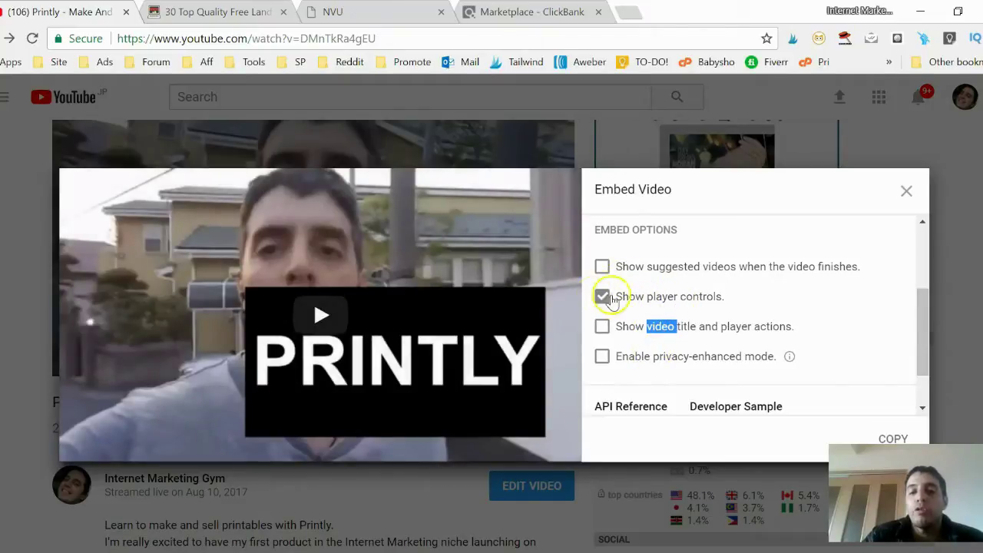
Step: Copy the video's full iframe embed code
{"action": "left_click_drag", "start_coordinate": [921, 307], "coordinate": [919, 244]}
{"action": "left_click_drag", "start_coordinate": [713, 294], "coordinate": [597, 248]}
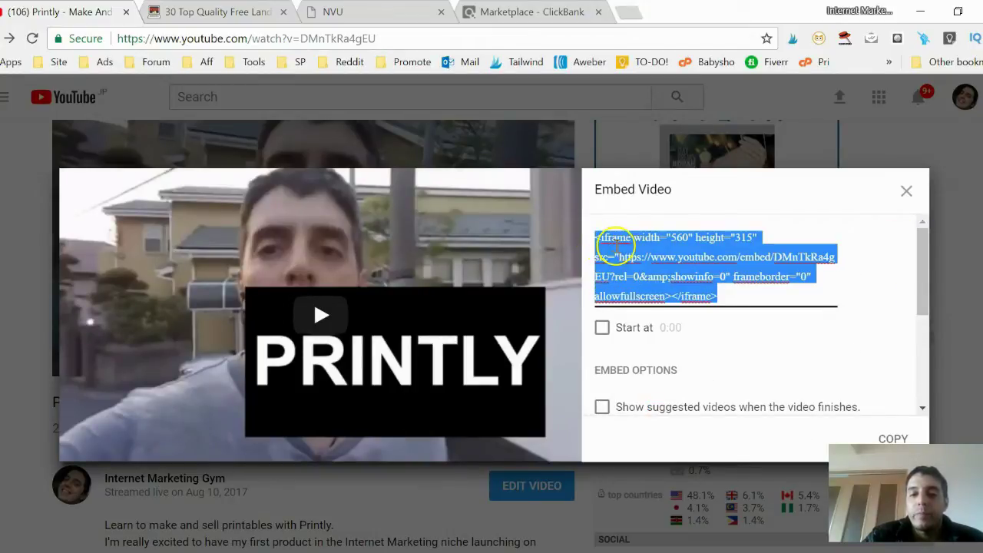
{"action": "right_click", "coordinate": [616, 252]}
{"action": "left_click", "coordinate": [632, 278]}
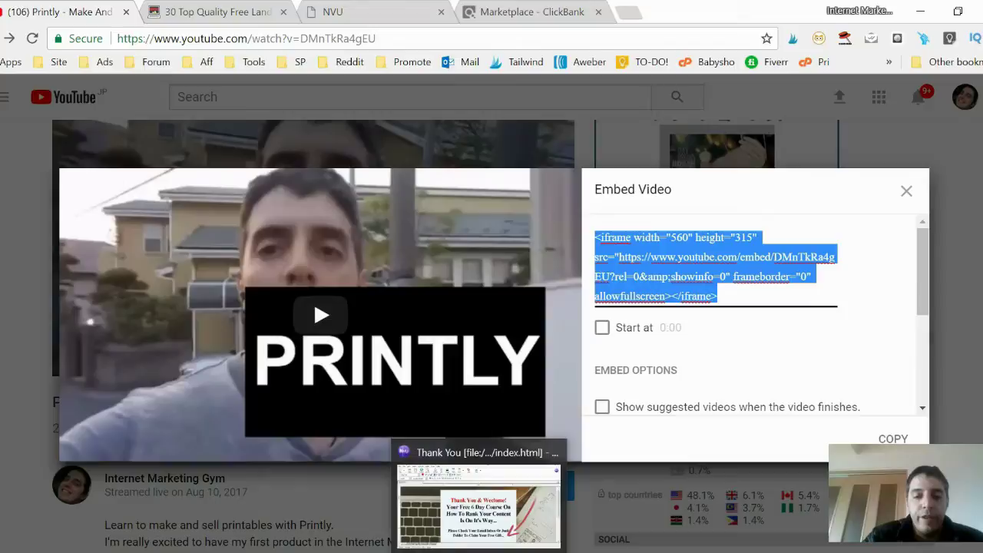
Step: Switch to Nvu and look through the thank-you page's HTML source before returning to the visual editing view
{"action": "left_click", "coordinate": [476, 543]}
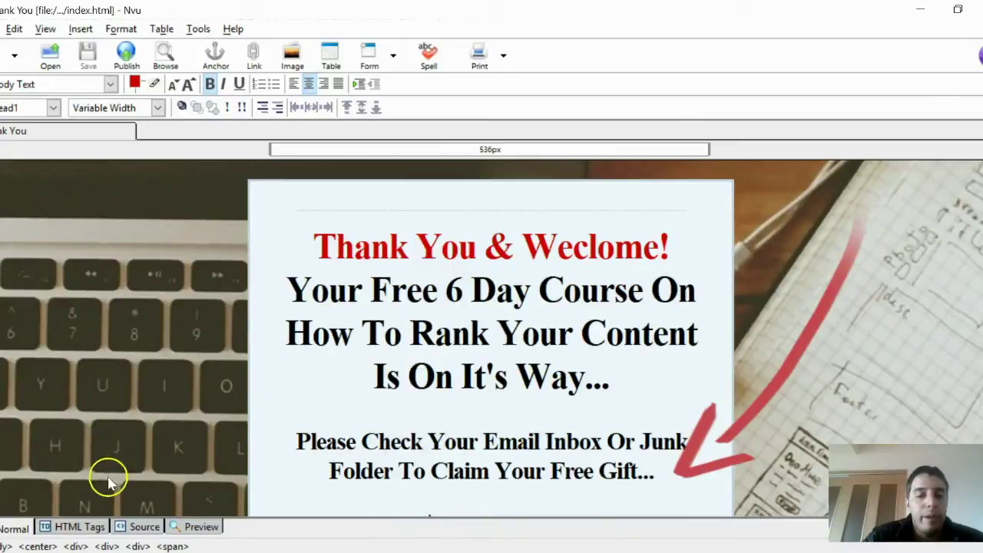
{"action": "left_click", "coordinate": [142, 526]}
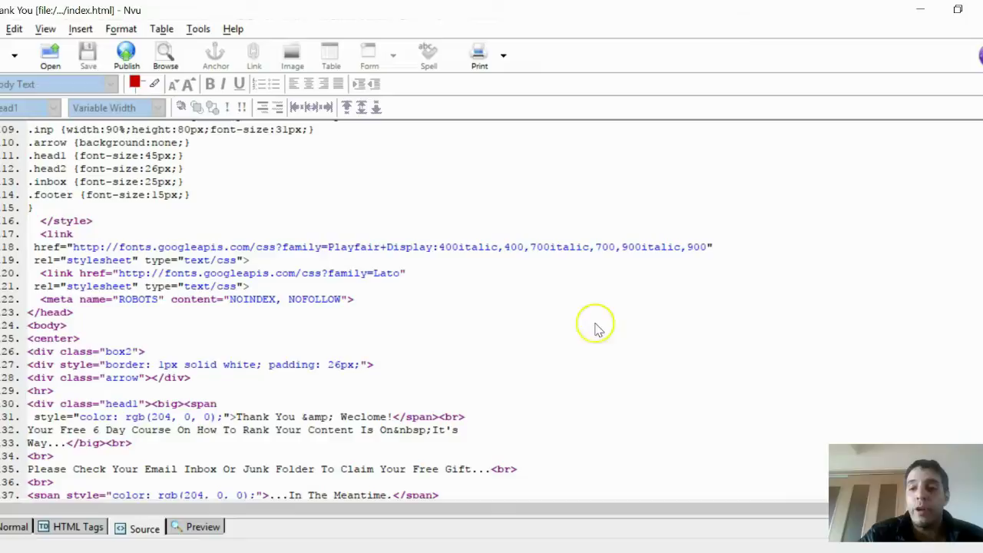
{"action": "scroll", "coordinate": [491, 310], "scroll_direction": "up", "scroll_amount": 12}
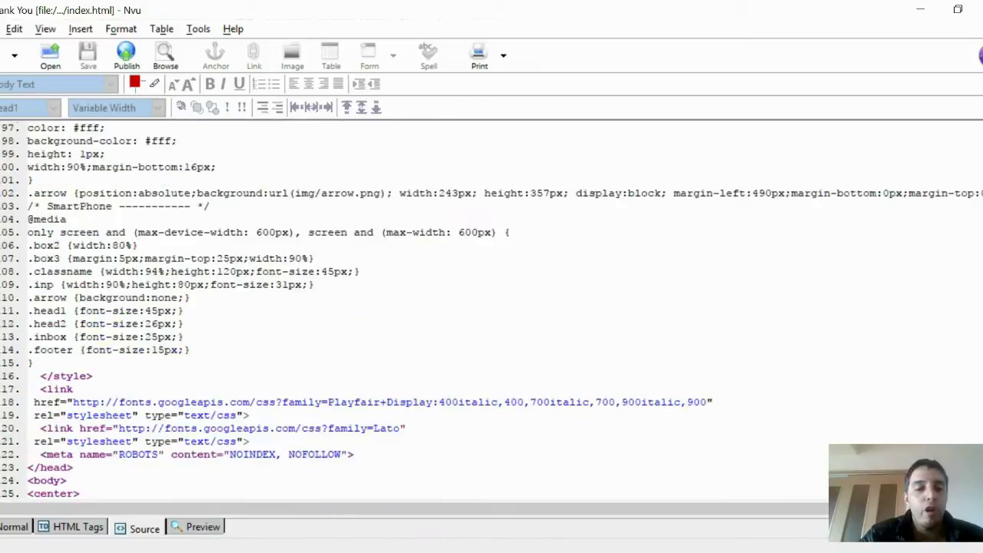
{"action": "scroll", "coordinate": [439, 384], "scroll_direction": "down", "scroll_amount": 3}
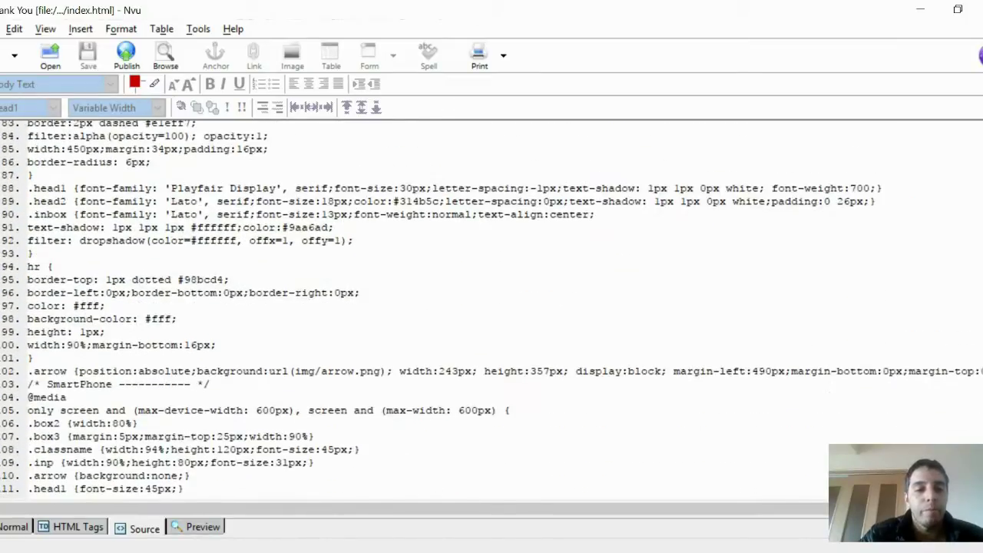
{"action": "left_click", "coordinate": [23, 527]}
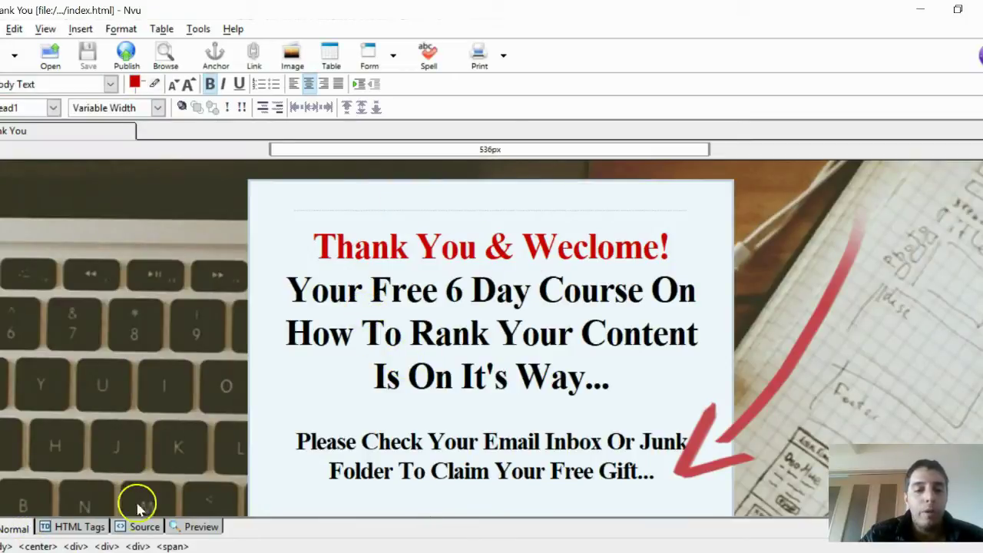
Step: In the page's HTML source, paste the copied YouTube iframe code on a new line after the "Thank You & Weclome!" heading
{"action": "left_click", "coordinate": [143, 527]}
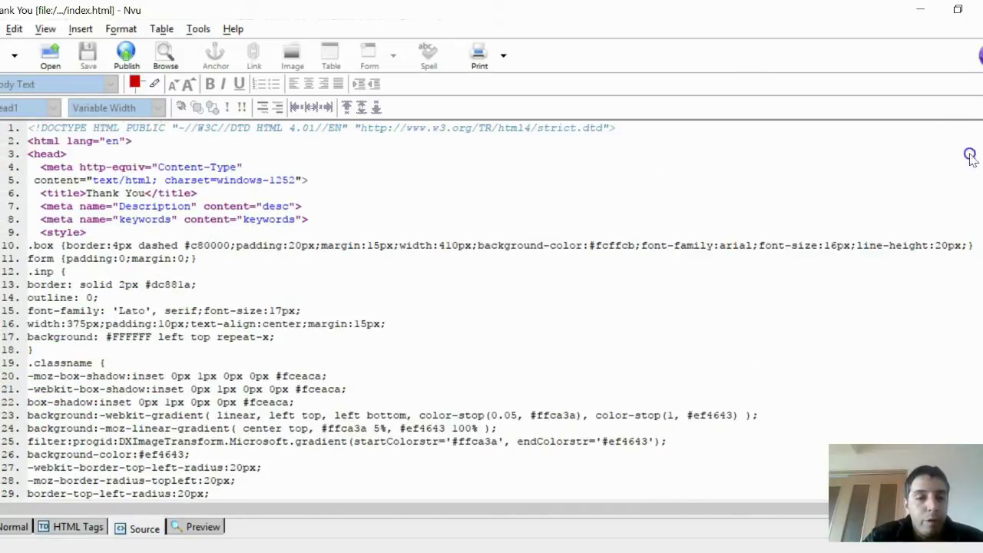
{"action": "scroll", "coordinate": [977, 193], "scroll_direction": "down", "scroll_amount": 4}
{"action": "scroll", "coordinate": [977, 194], "scroll_direction": "down", "scroll_amount": 10}
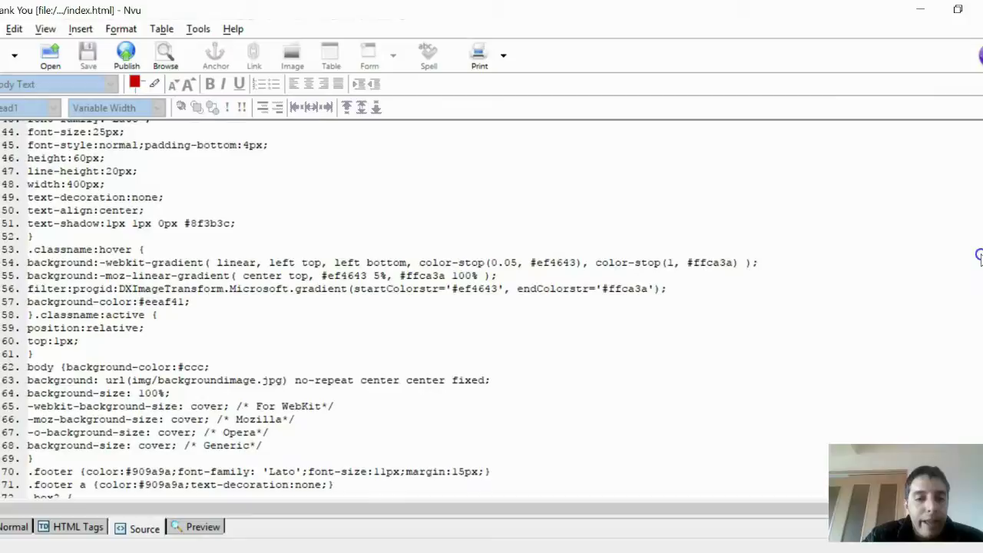
{"action": "scroll", "coordinate": [979, 257], "scroll_direction": "down", "scroll_amount": 6}
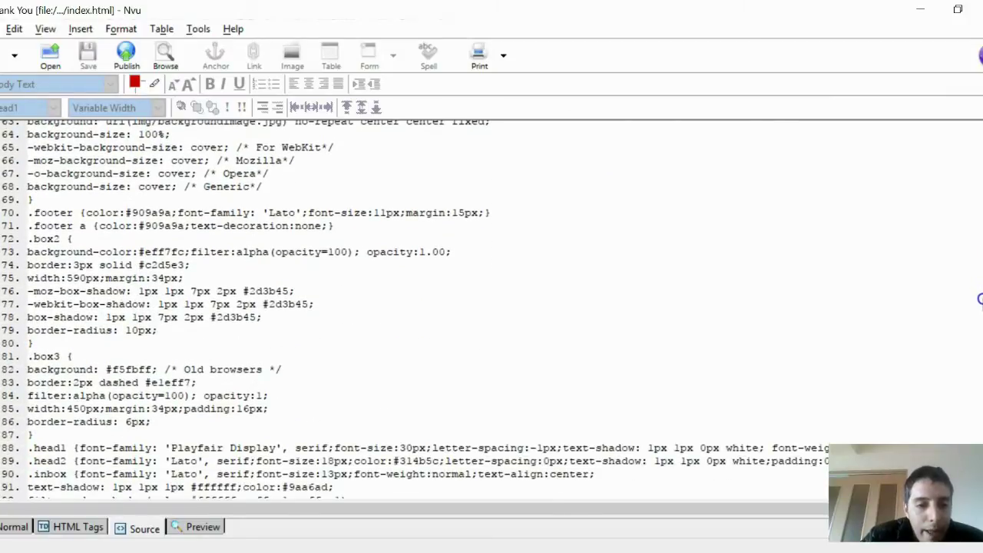
{"action": "scroll", "coordinate": [980, 299], "scroll_direction": "down", "scroll_amount": 7}
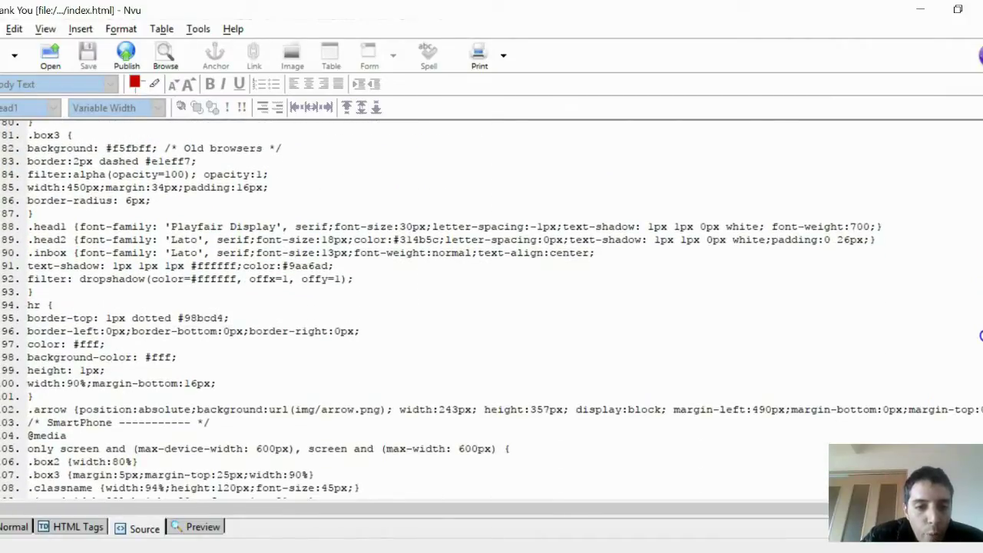
{"action": "scroll", "coordinate": [980, 353], "scroll_direction": "down", "scroll_amount": 5}
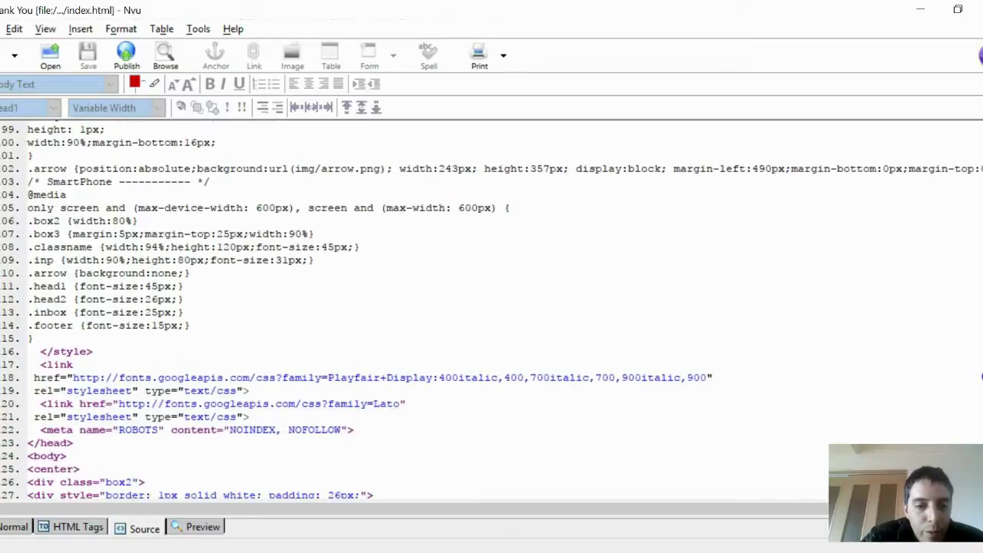
{"action": "scroll", "coordinate": [980, 376], "scroll_direction": "down", "scroll_amount": 4}
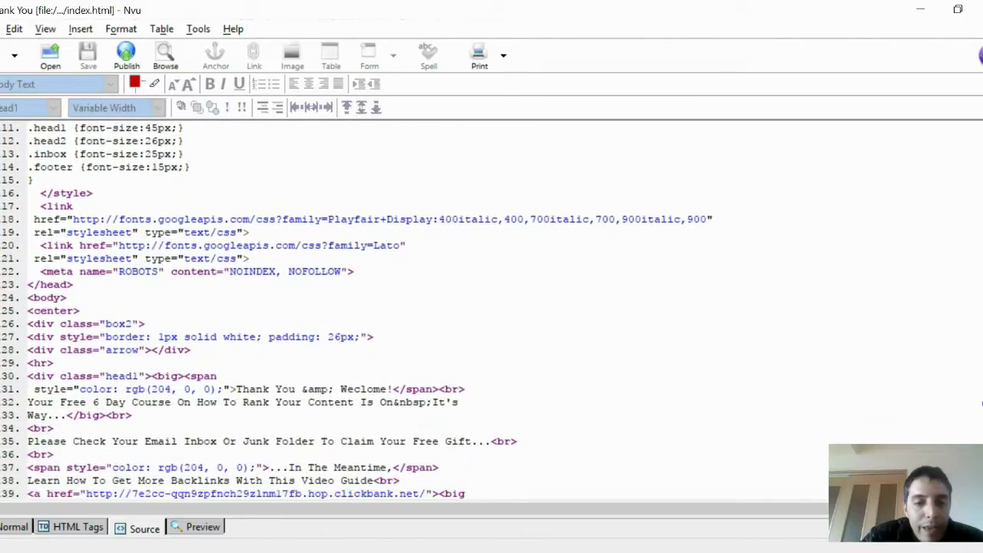
{"action": "left_click_drag", "start_coordinate": [243, 389], "coordinate": [366, 395]}
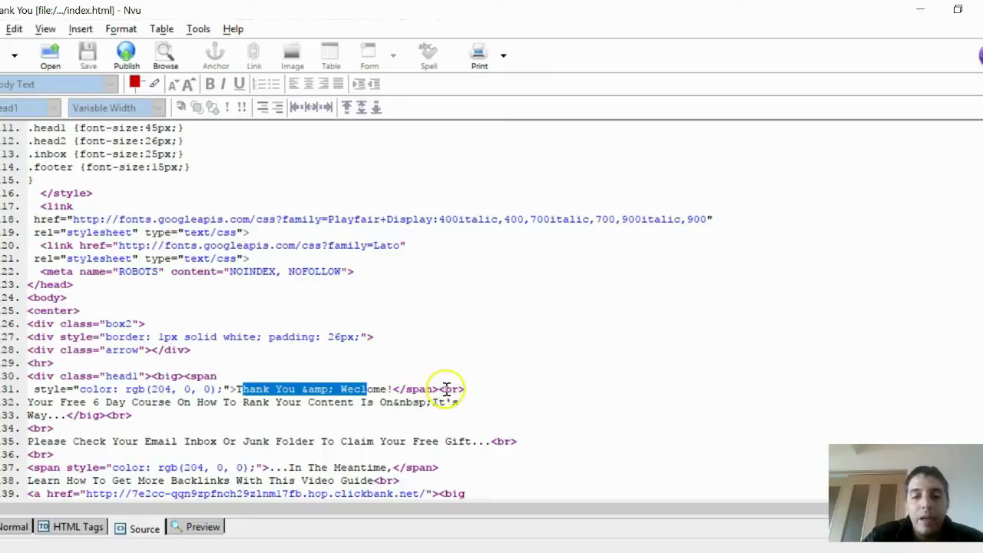
{"action": "left_click", "coordinate": [474, 389]}
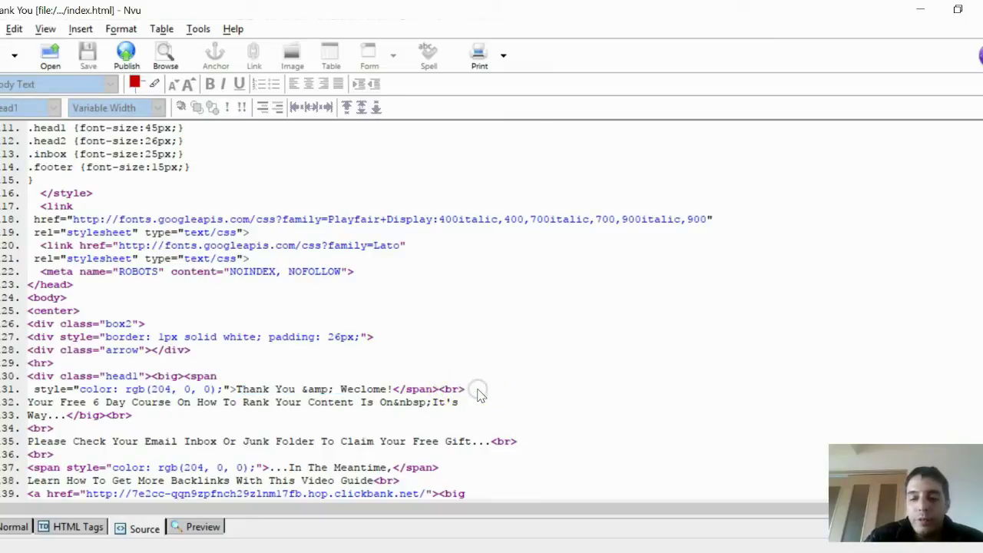
{"action": "key", "text": "Return"}
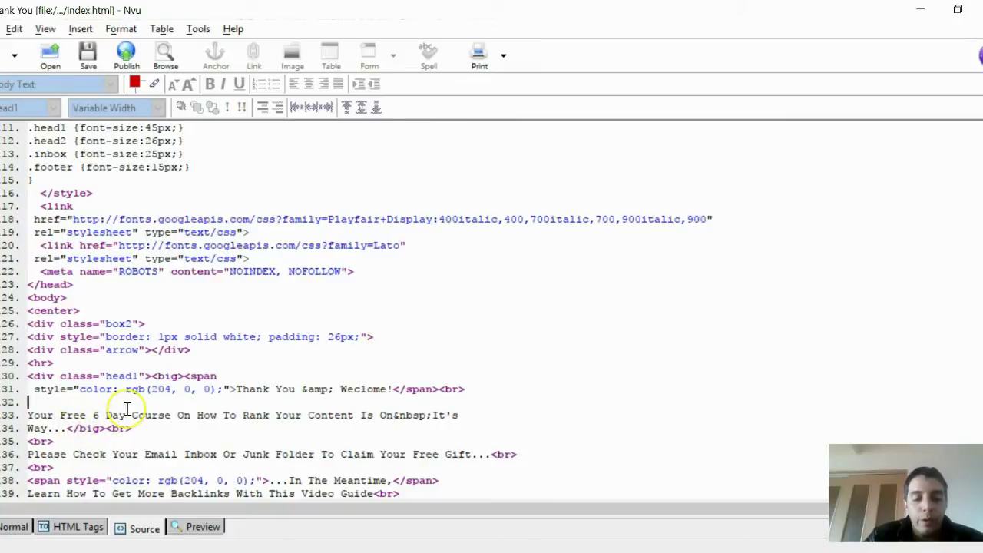
{"action": "key", "text": "ctrl+v"}
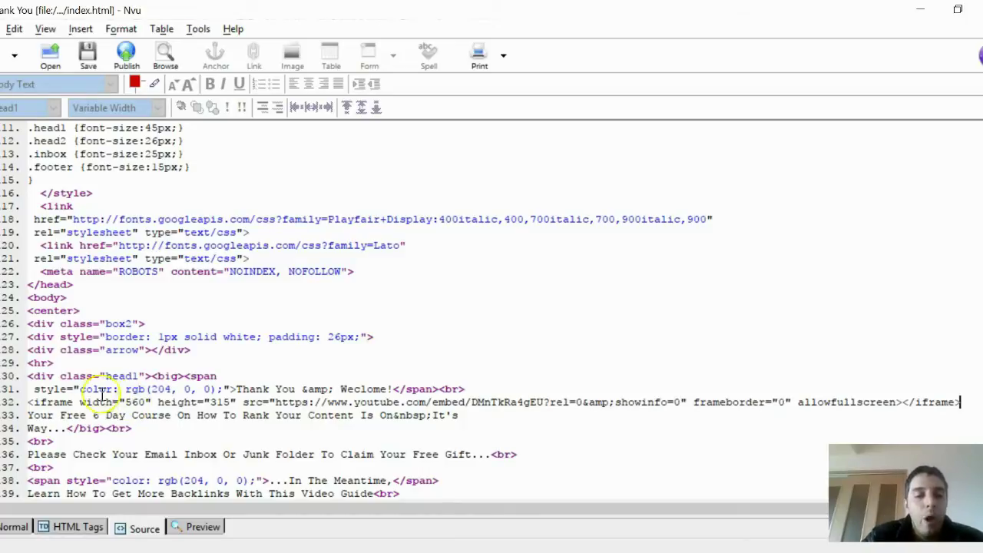
Step: Set the iframe's width to 500 in the source code and return to the visual editing view
{"action": "left_click", "coordinate": [134, 402]}
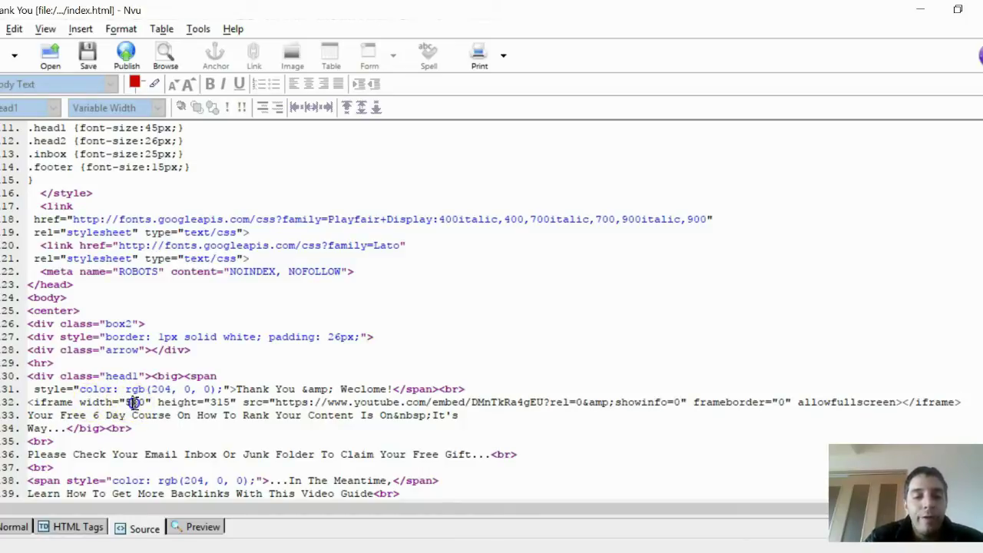
{"action": "key", "text": "BackSpace"}
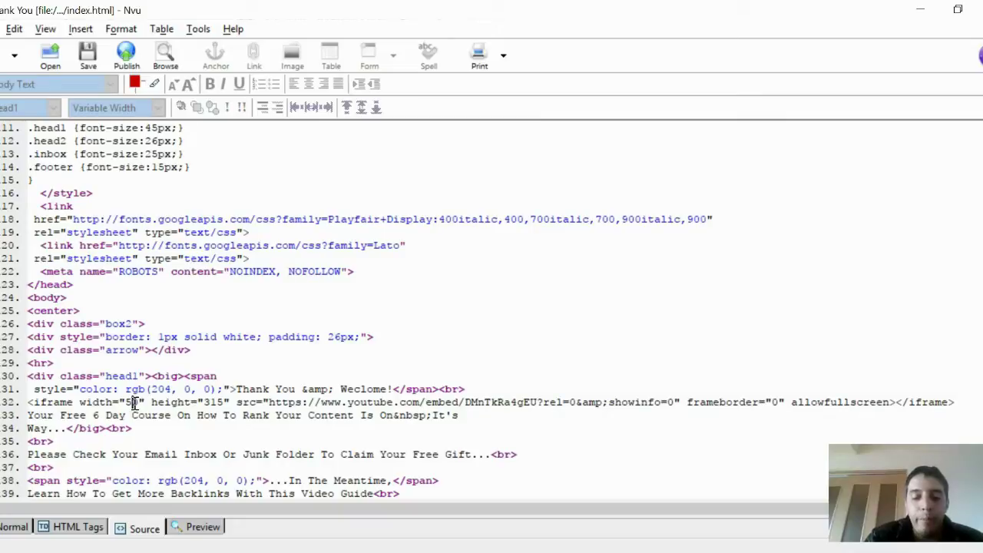
{"action": "type", "text": "0"}
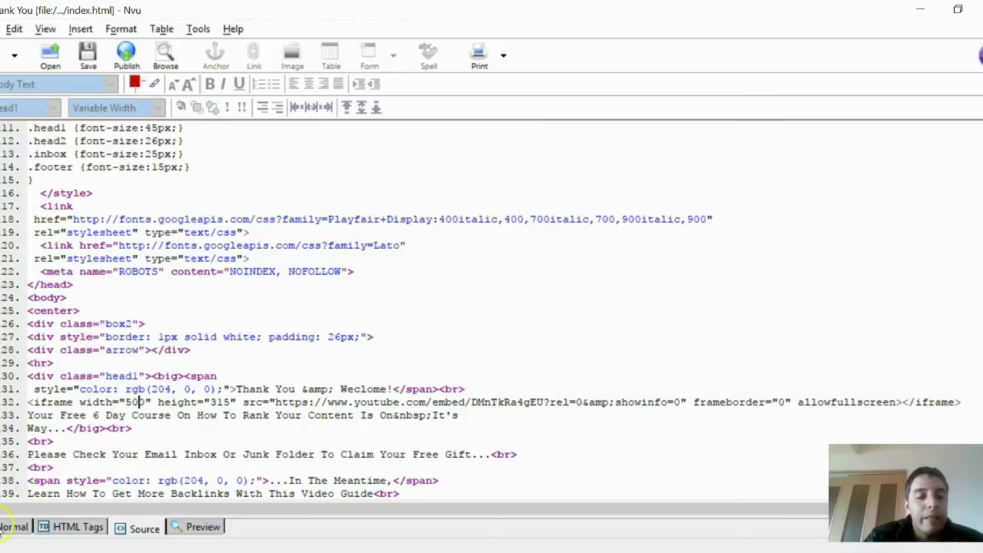
{"action": "left_click", "coordinate": [14, 527]}
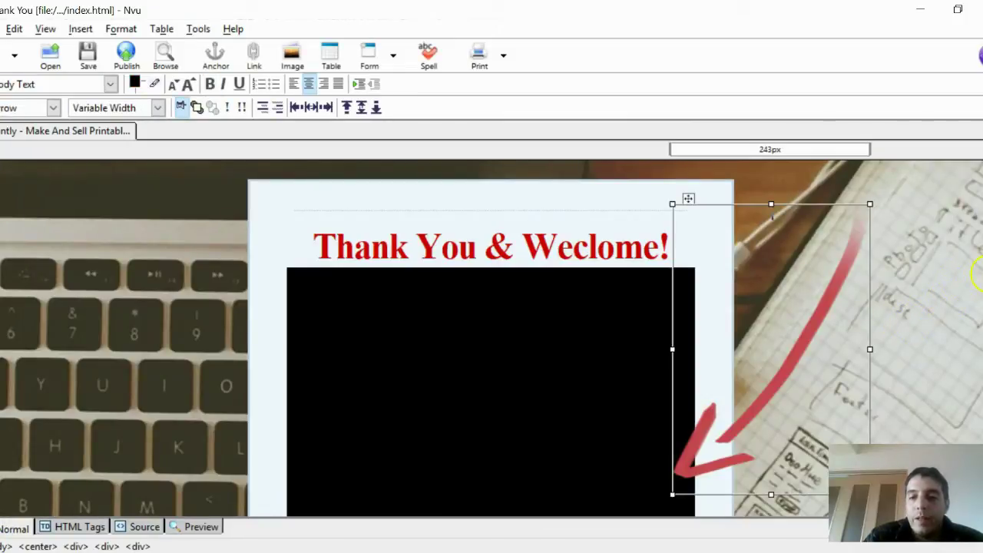
Step: Examine the thank-you page's layout, from the embedded video under the heading to the "Watch It Here..." link, and deselect the arrow element
{"action": "scroll", "coordinate": [491, 337], "scroll_direction": "down", "scroll_amount": 7}
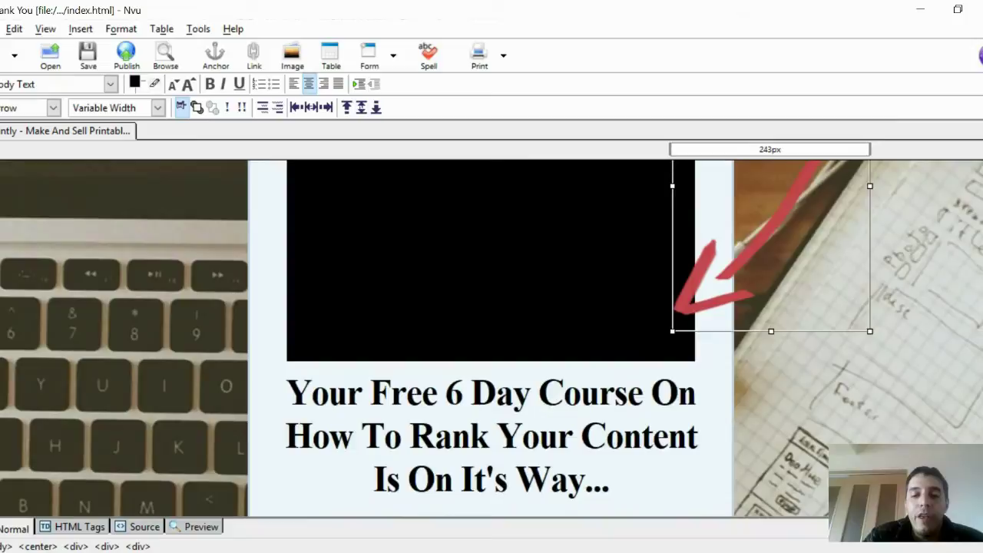
{"action": "scroll", "coordinate": [491, 338], "scroll_direction": "down", "scroll_amount": 4}
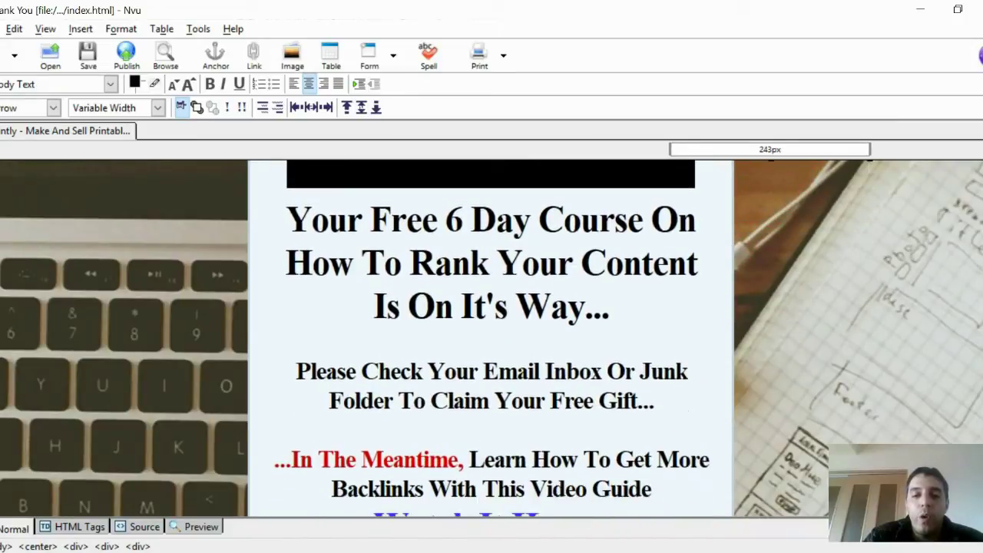
{"action": "scroll", "coordinate": [491, 338], "scroll_direction": "up", "scroll_amount": 10}
{"action": "scroll", "coordinate": [491, 338], "scroll_direction": "down", "scroll_amount": 7}
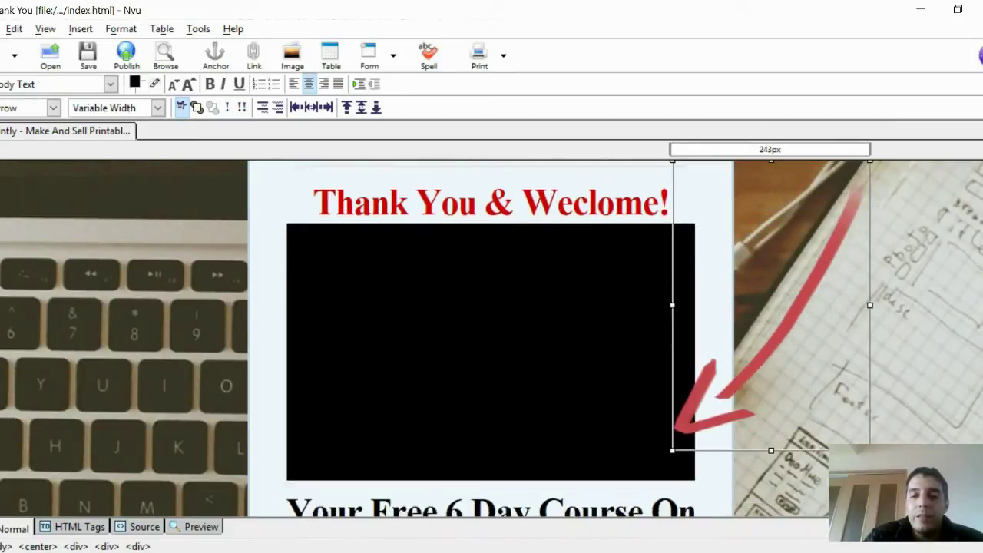
{"action": "scroll", "coordinate": [519, 354], "scroll_direction": "down", "scroll_amount": 4}
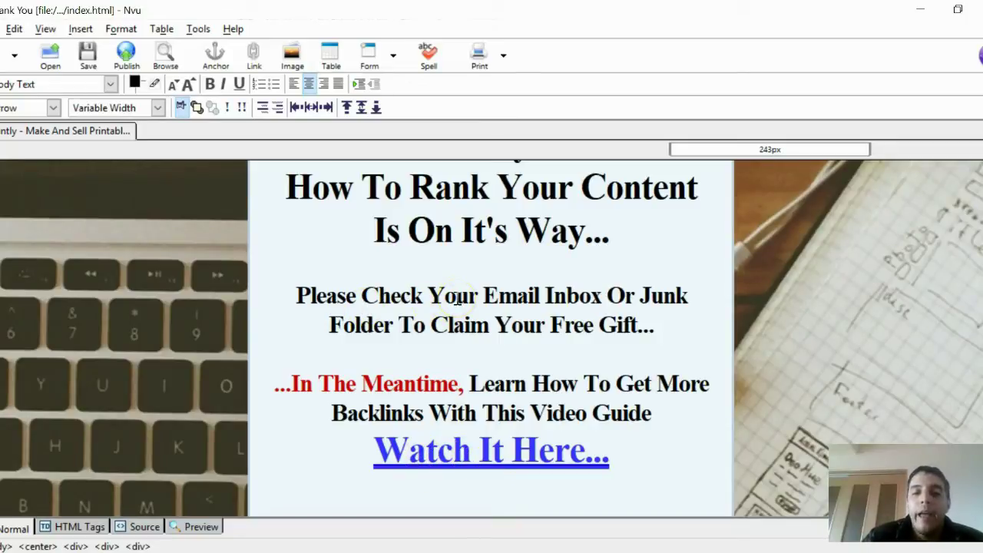
{"action": "scroll", "coordinate": [491, 337], "scroll_direction": "up", "scroll_amount": 10}
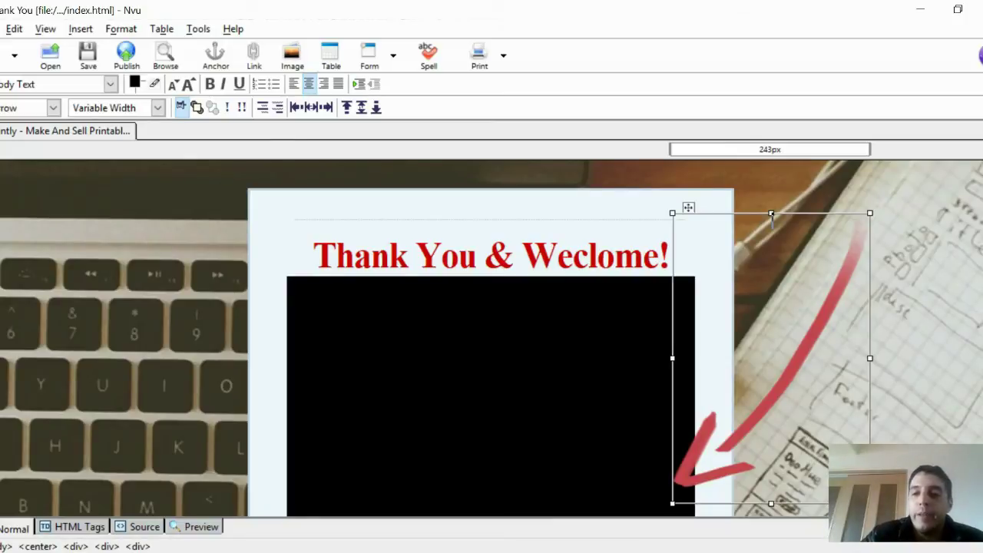
{"action": "scroll", "coordinate": [491, 338], "scroll_direction": "down", "scroll_amount": 5}
{"action": "scroll", "coordinate": [491, 338], "scroll_direction": "up", "scroll_amount": 5}
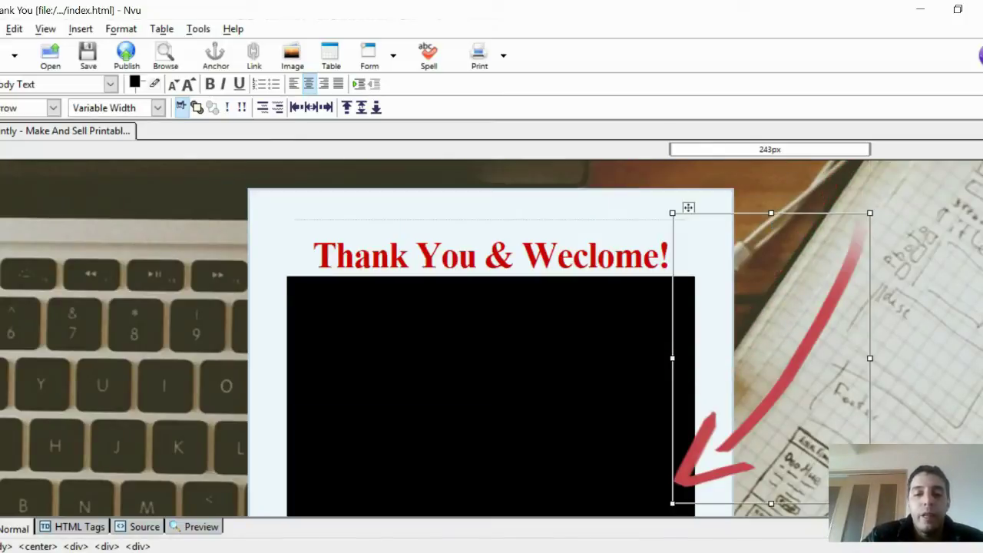
{"action": "scroll", "coordinate": [491, 338], "scroll_direction": "down", "scroll_amount": 5}
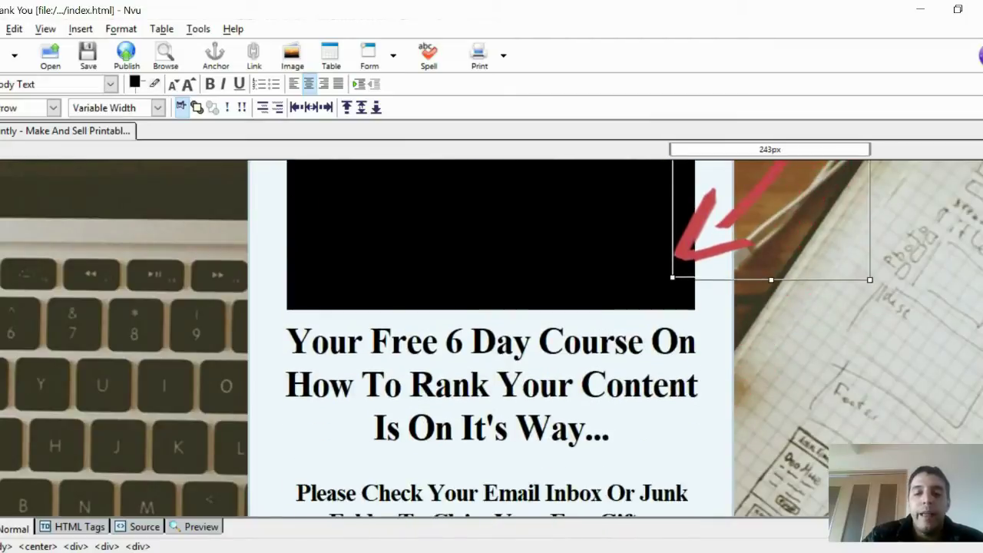
{"action": "scroll", "coordinate": [776, 345], "scroll_direction": "down", "scroll_amount": 4}
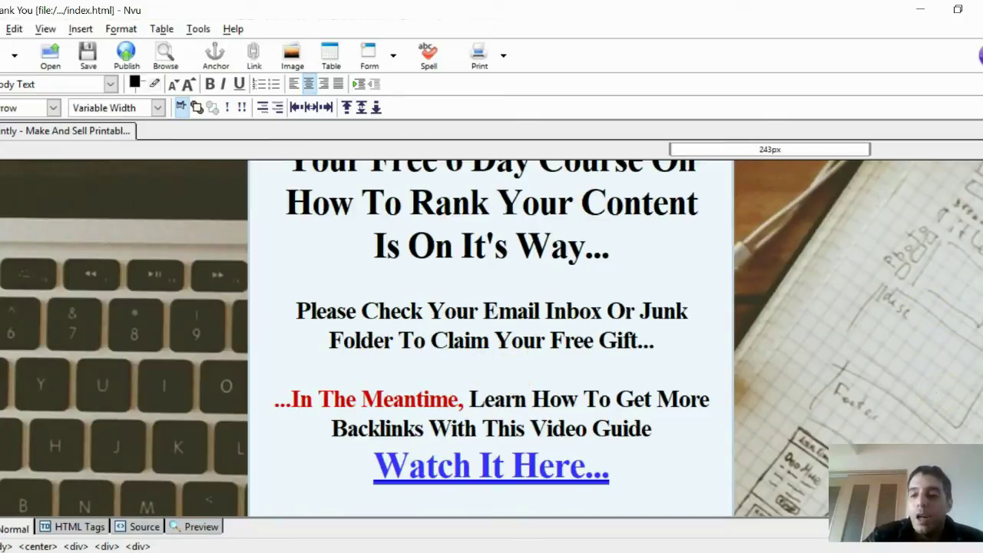
{"action": "scroll", "coordinate": [492, 337], "scroll_direction": "up", "scroll_amount": 5}
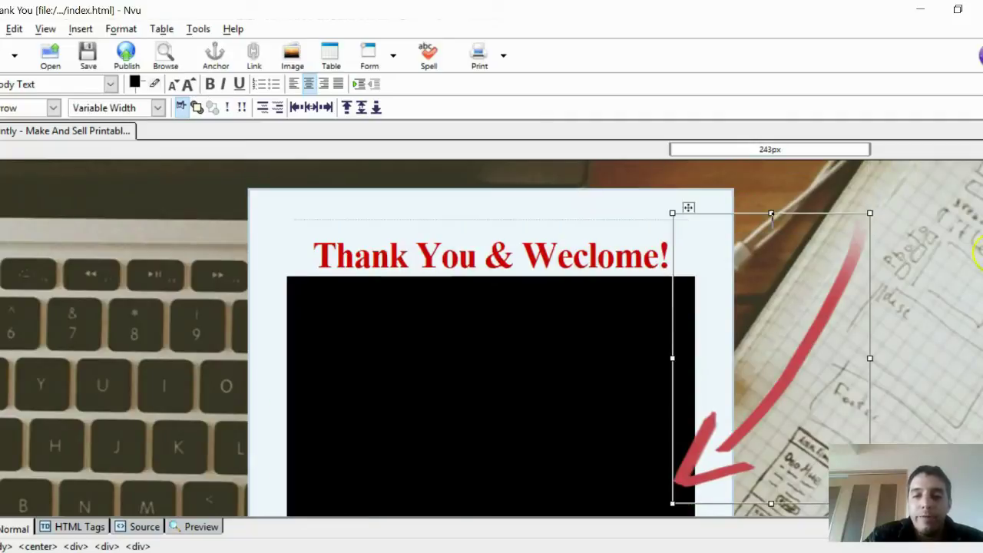
{"action": "left_click", "coordinate": [920, 284]}
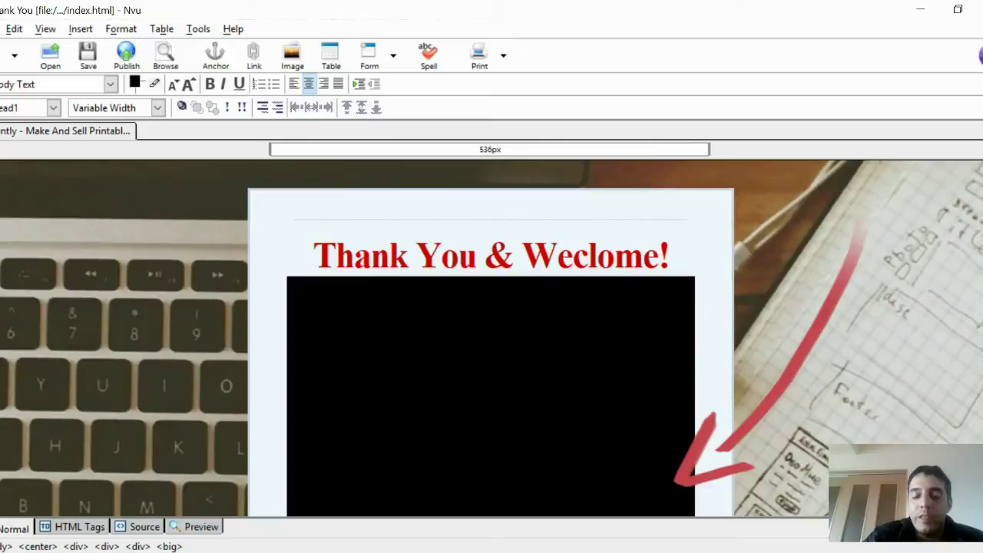
{"action": "scroll", "coordinate": [491, 338], "scroll_direction": "down", "scroll_amount": 3}
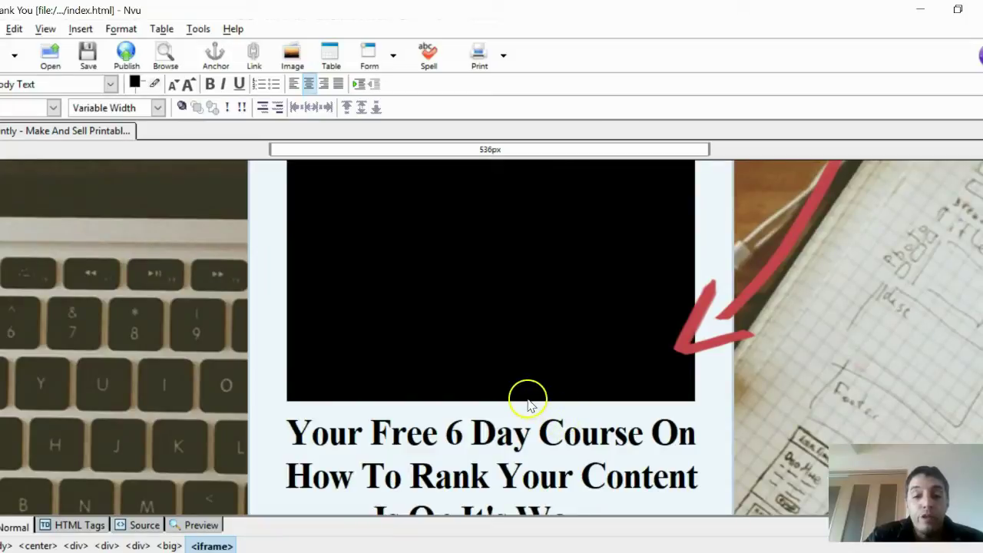
Step: Switch to File Explorer and open the img folder inside newblogger's ThankYouPage folder in 30LandingPagesForYou
{"action": "key", "text": "alt+Tab"}
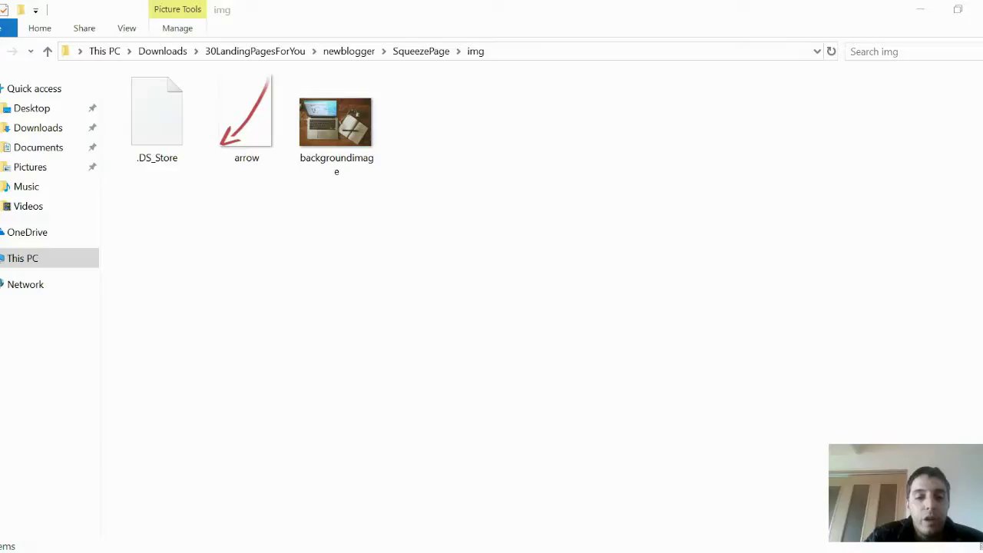
{"action": "left_click", "coordinate": [215, 51]}
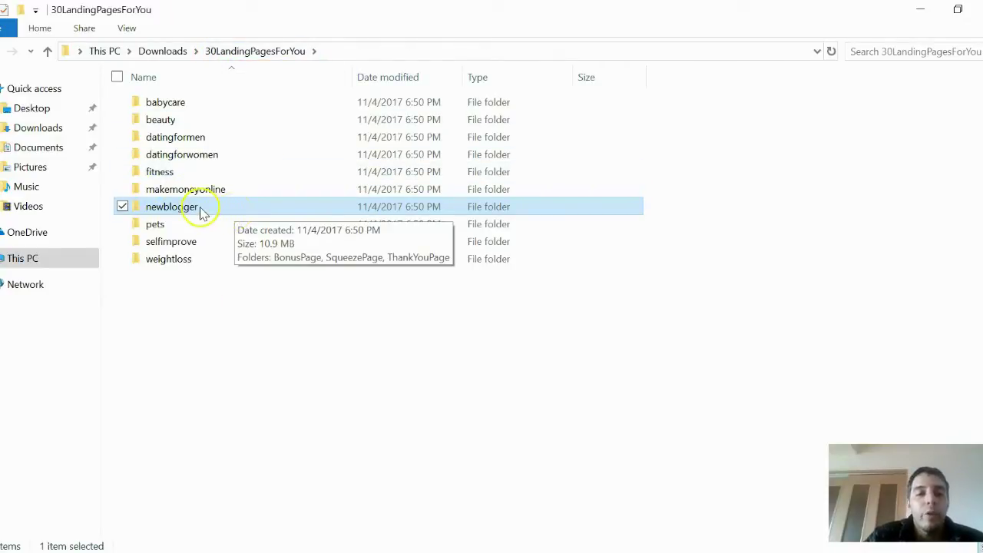
{"action": "double_click", "coordinate": [159, 209]}
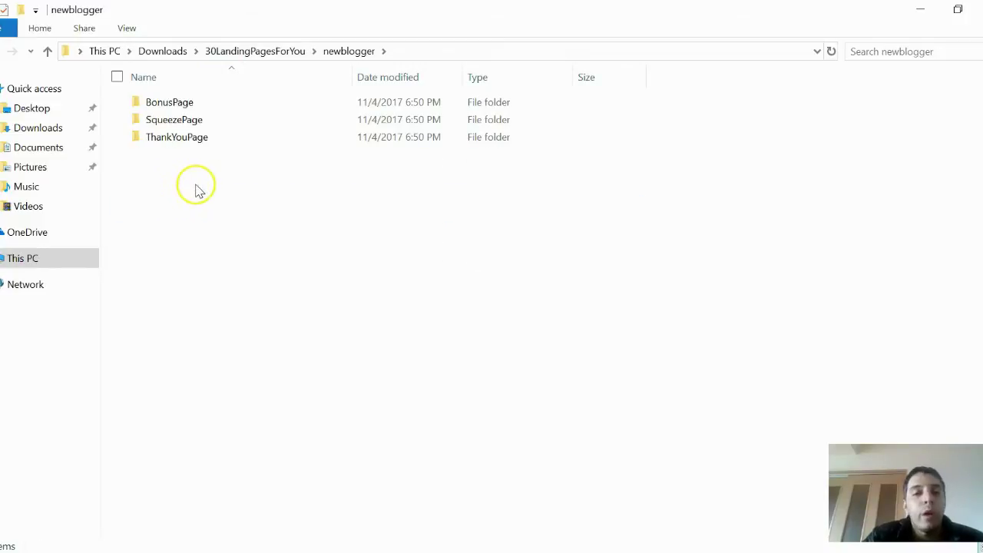
{"action": "double_click", "coordinate": [175, 140]}
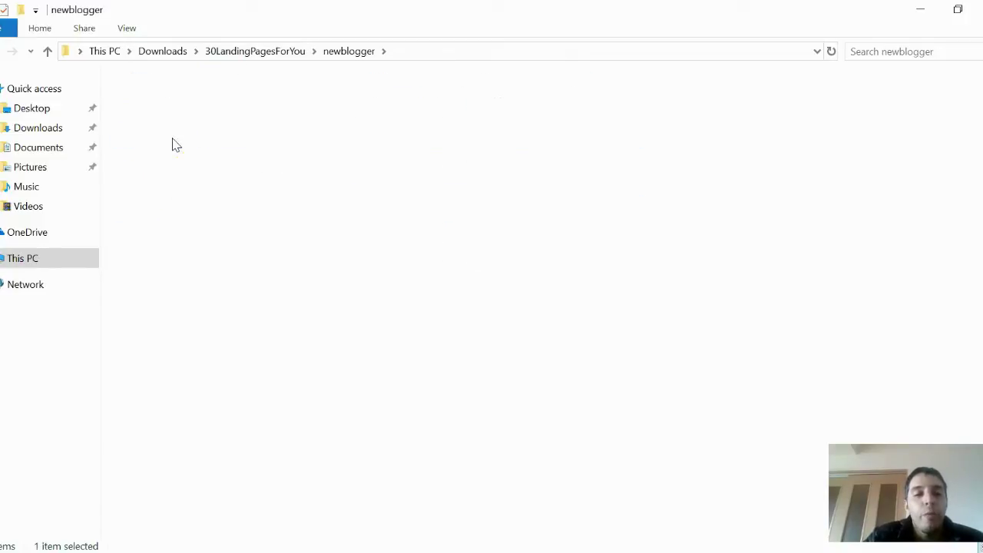
{"action": "double_click", "coordinate": [162, 107]}
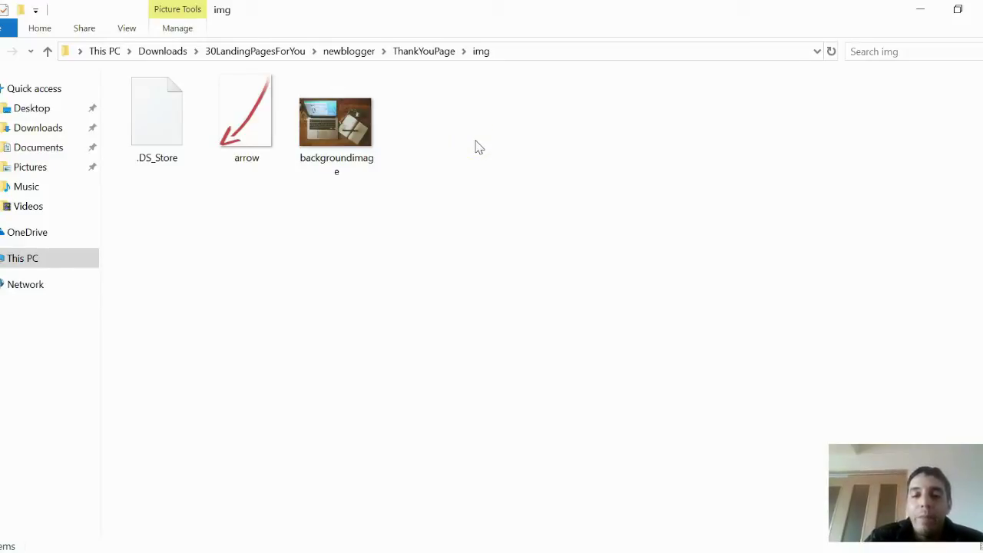
Step: Switch back to Nvu and save the edited thank-you page
{"action": "left_click", "coordinate": [470, 550]}
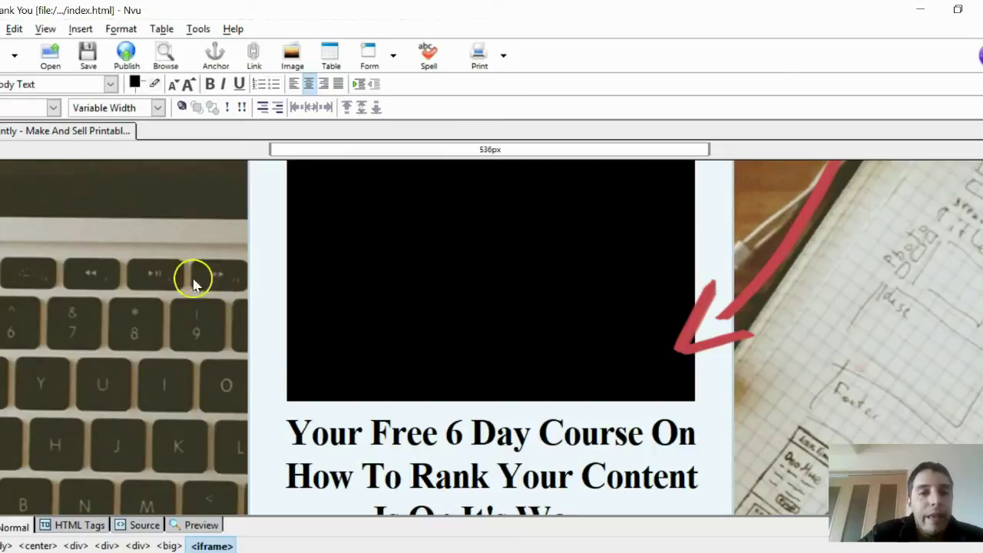
{"action": "left_click", "coordinate": [98, 60]}
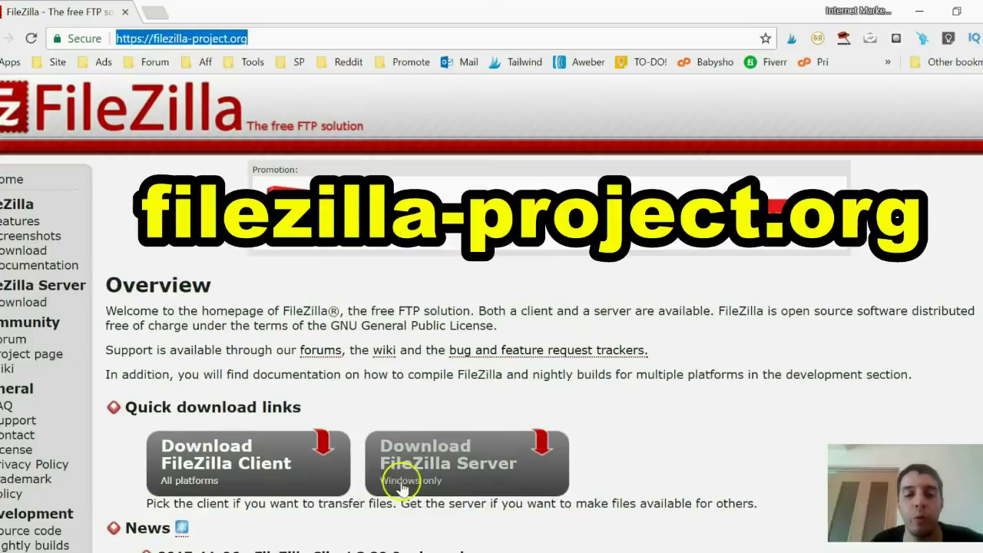
Step: Switch from the FileZilla download page to the FileZilla client and connect to the hosting server with the filled-in login details
{"action": "left_click", "coordinate": [436, 461]}
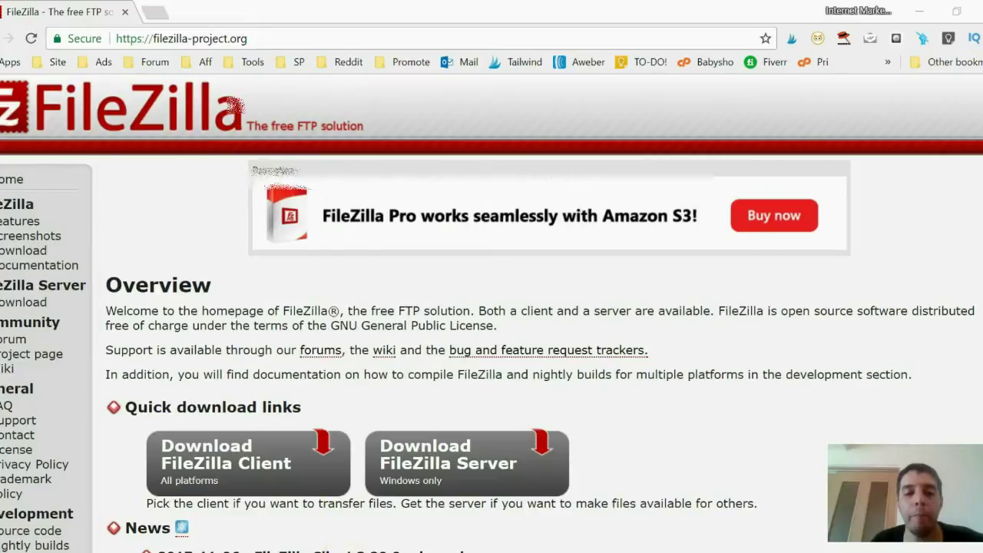
{"action": "key", "text": "alt+Tab"}
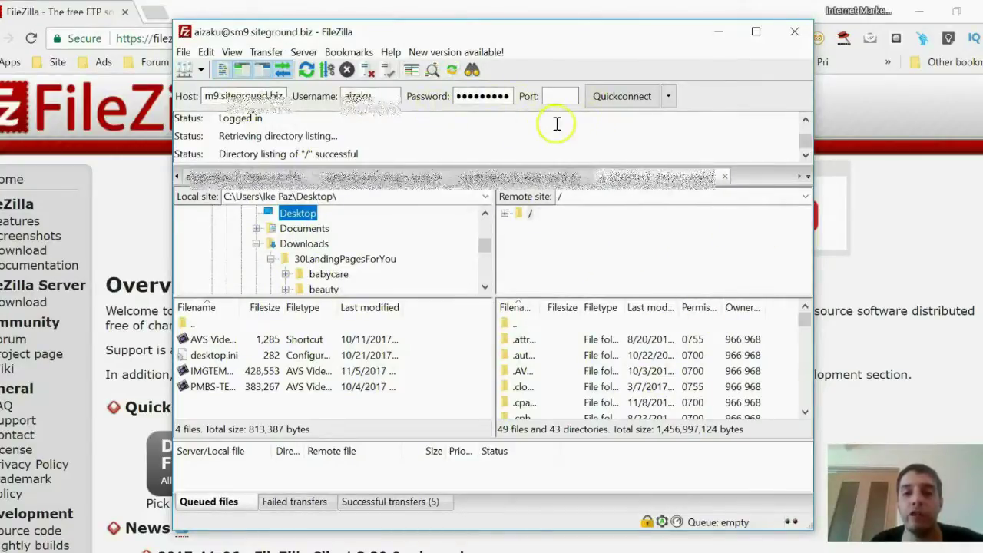
{"action": "left_click", "coordinate": [603, 99]}
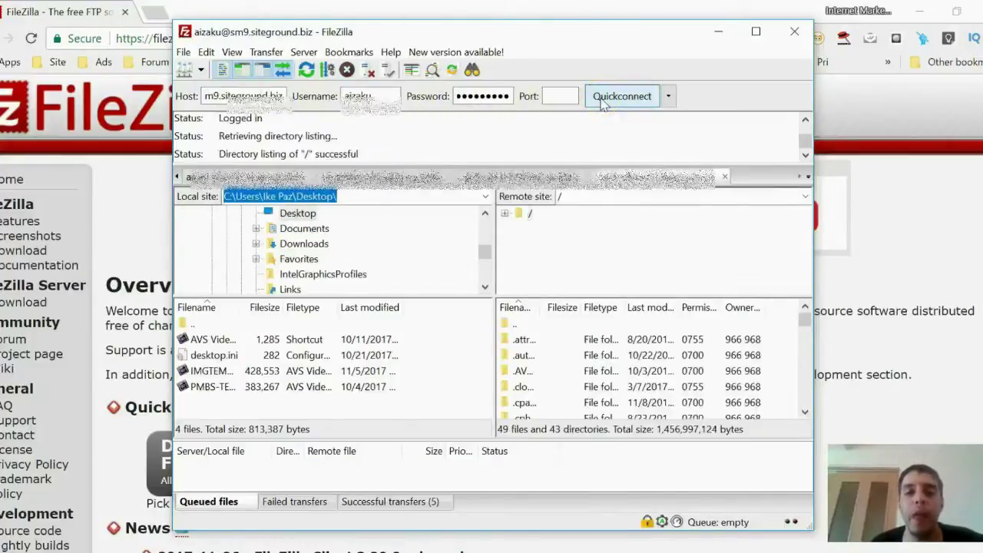
Step: On the remote site, open the INTERNETMARKETINGGYM.COM folder inside public_html
{"action": "double_click", "coordinate": [526, 217]}
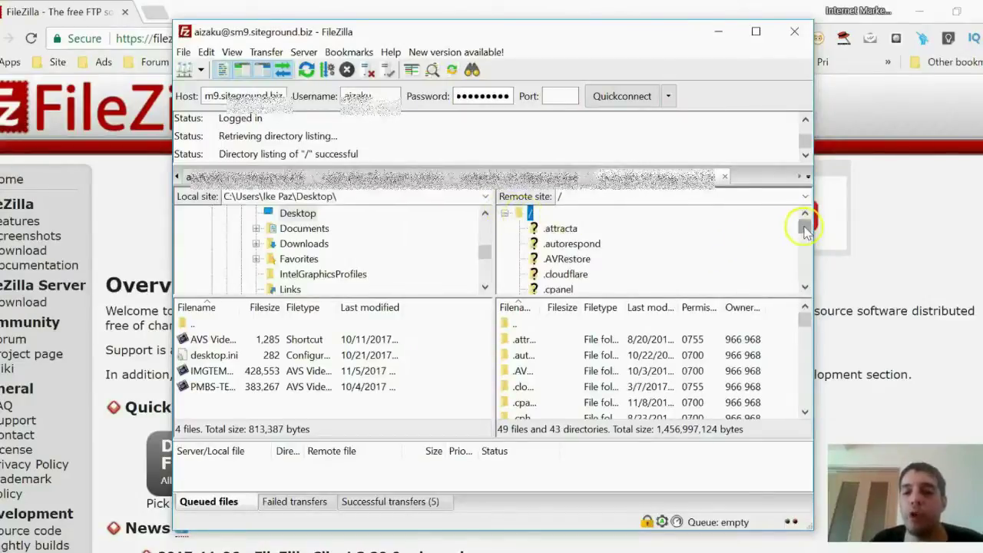
{"action": "left_click_drag", "start_coordinate": [804, 228], "coordinate": [804, 272]}
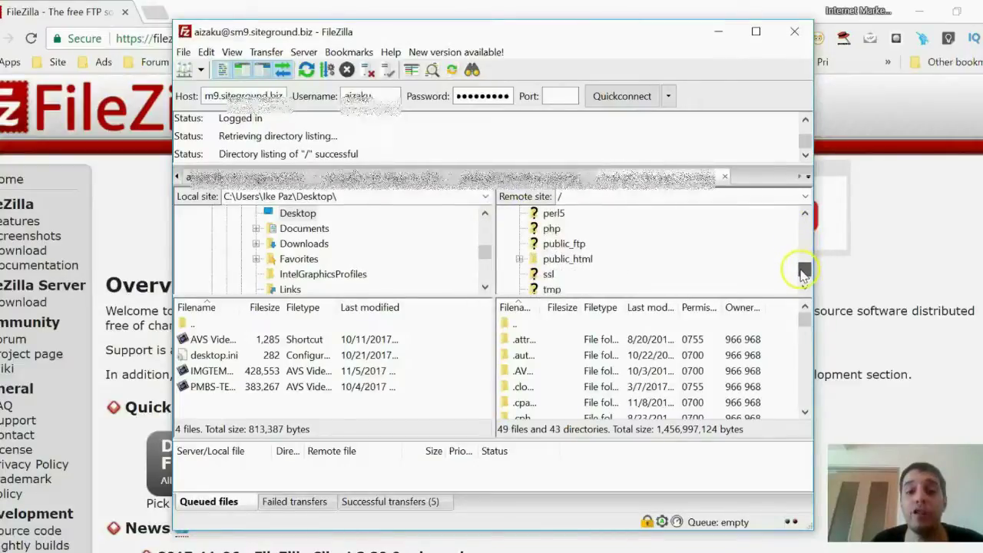
{"action": "left_click", "coordinate": [572, 259]}
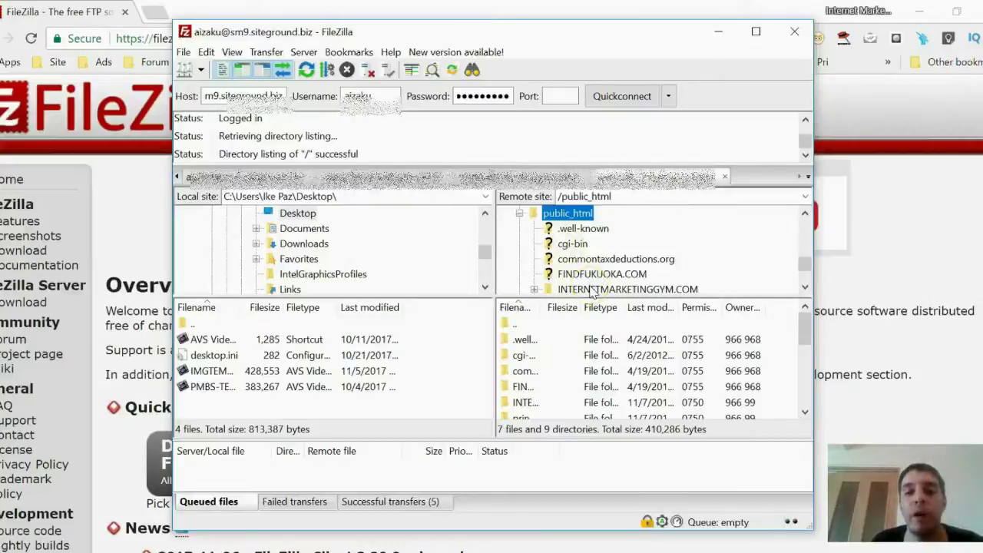
{"action": "left_click", "coordinate": [591, 289]}
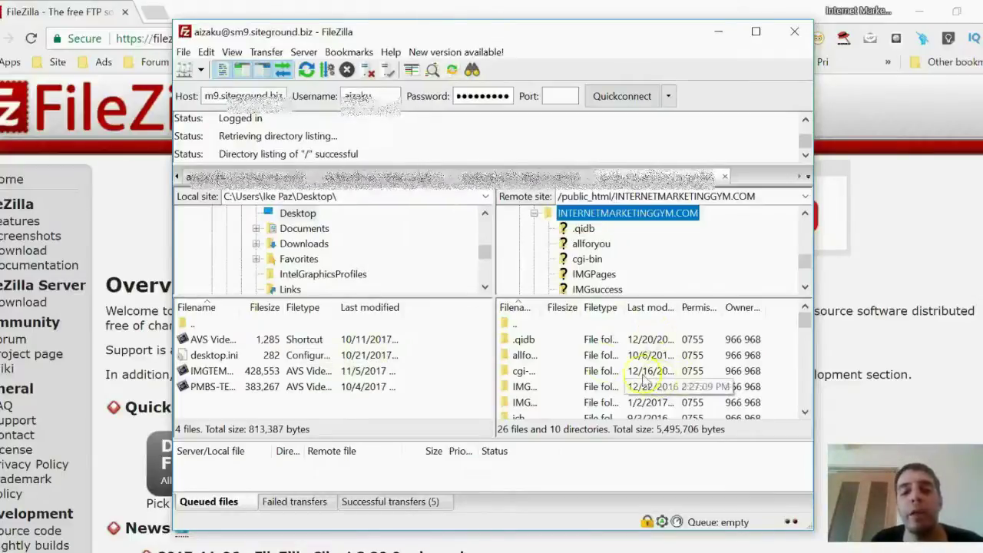
Step: On the local site, open the newblogger folder inside Downloads\30LandingPagesForYou
{"action": "left_click", "coordinate": [298, 245]}
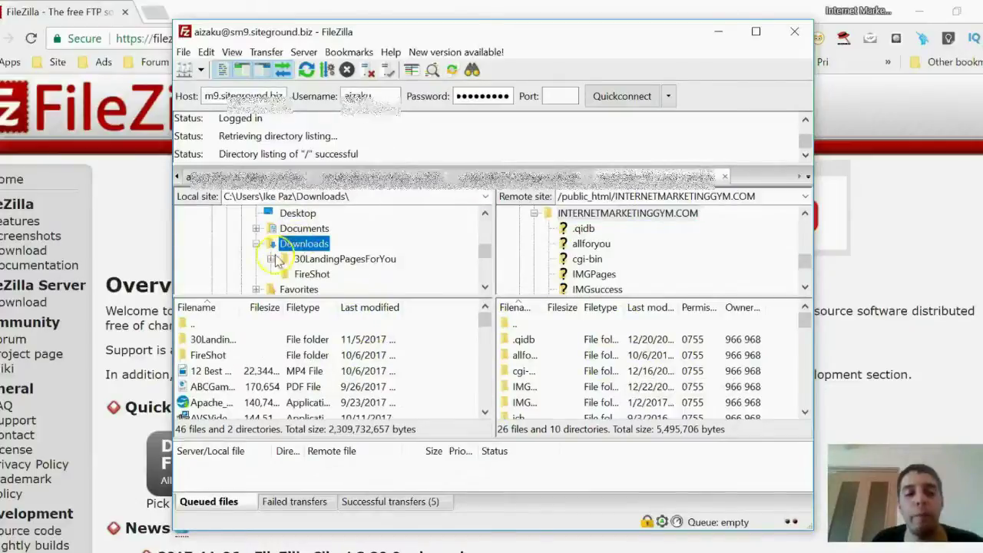
{"action": "double_click", "coordinate": [224, 344]}
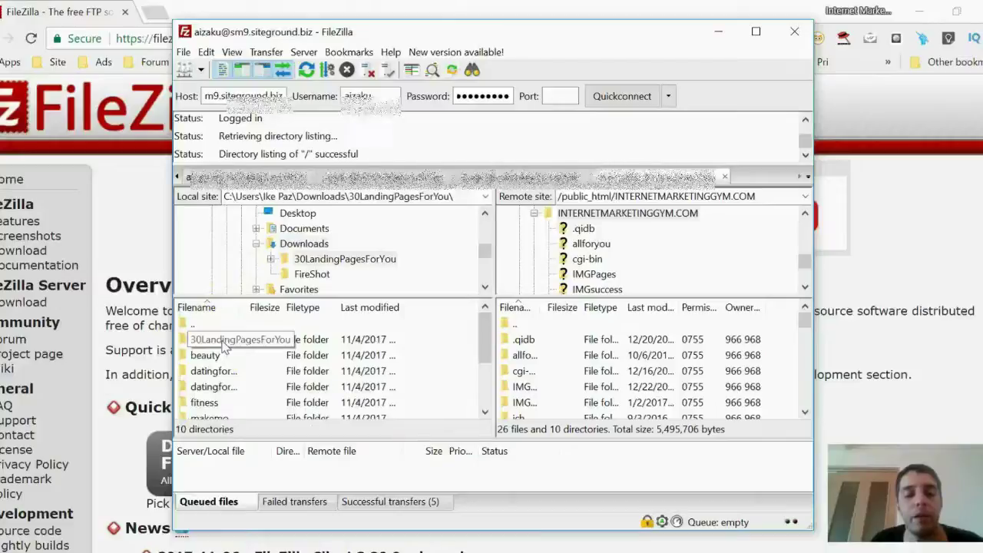
{"action": "left_click_drag", "start_coordinate": [482, 351], "coordinate": [478, 380]}
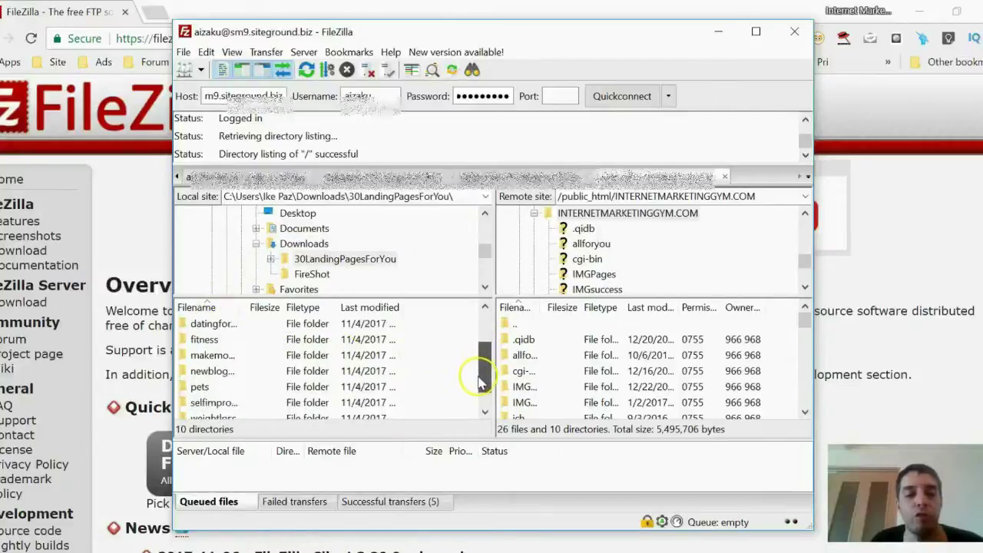
{"action": "left_click", "coordinate": [235, 372]}
{"action": "double_click", "coordinate": [235, 373]}
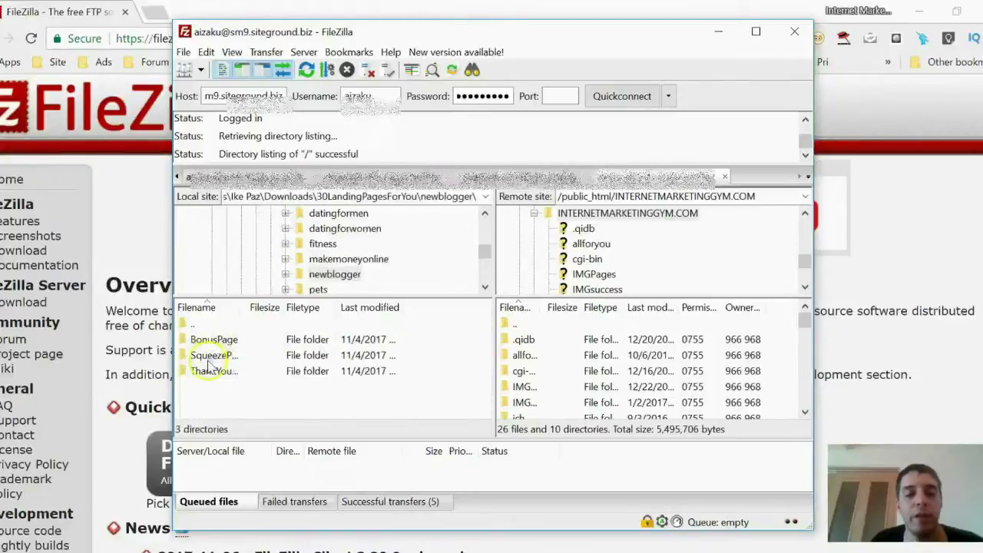
Step: Upload the local SqueezePage folder into the remote INTERNETMARKETINGGYM.COM directory
{"action": "left_click", "coordinate": [219, 362]}
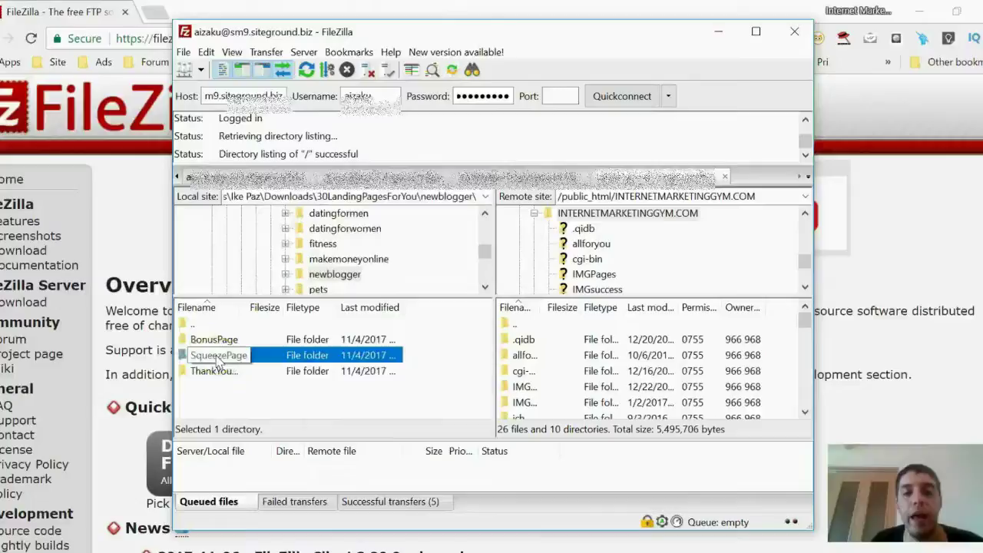
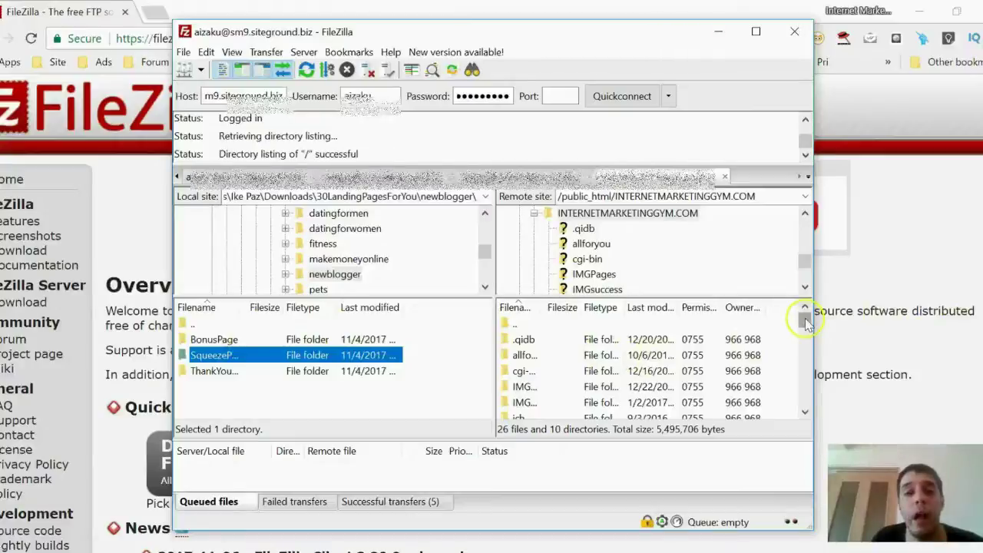
{"action": "left_click_drag", "start_coordinate": [804, 321], "coordinate": [804, 360]}
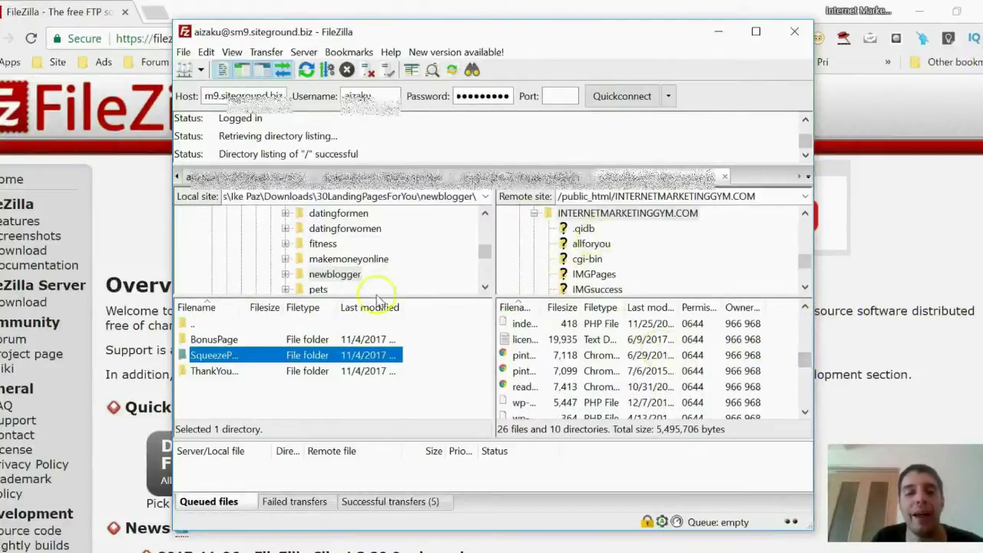
{"action": "left_click_drag", "start_coordinate": [246, 354], "coordinate": [369, 359]}
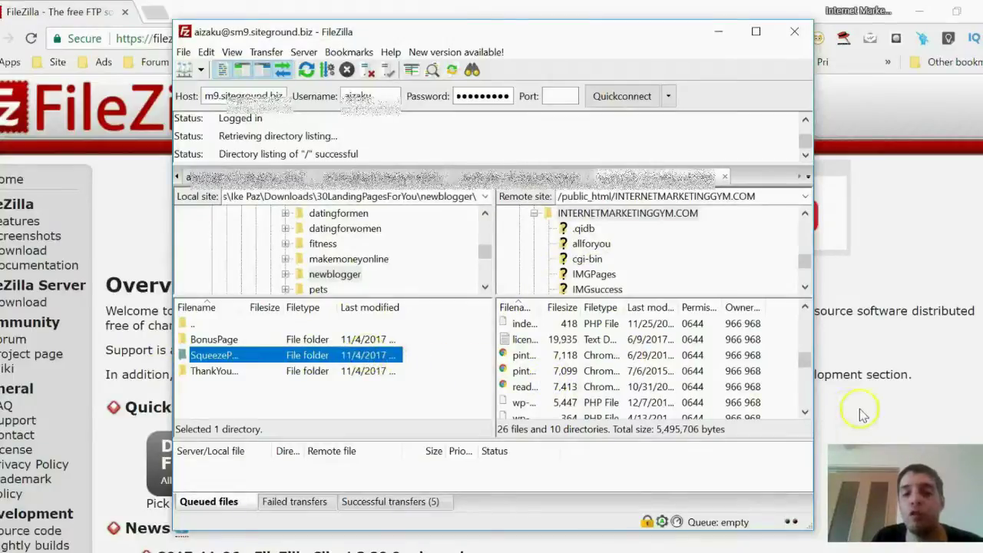
{"action": "left_click_drag", "start_coordinate": [804, 359], "coordinate": [804, 315]}
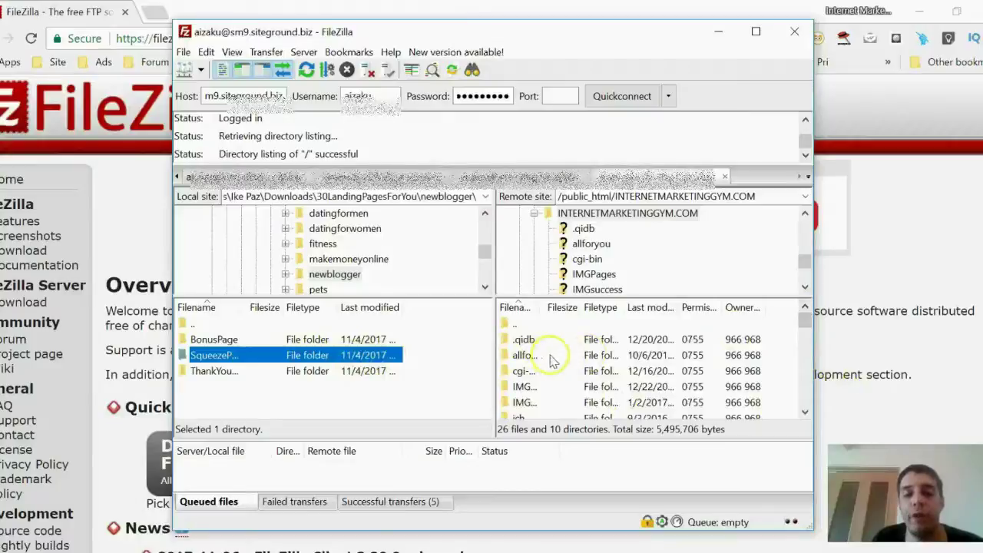
{"action": "left_click_drag", "start_coordinate": [806, 325], "coordinate": [804, 344]}
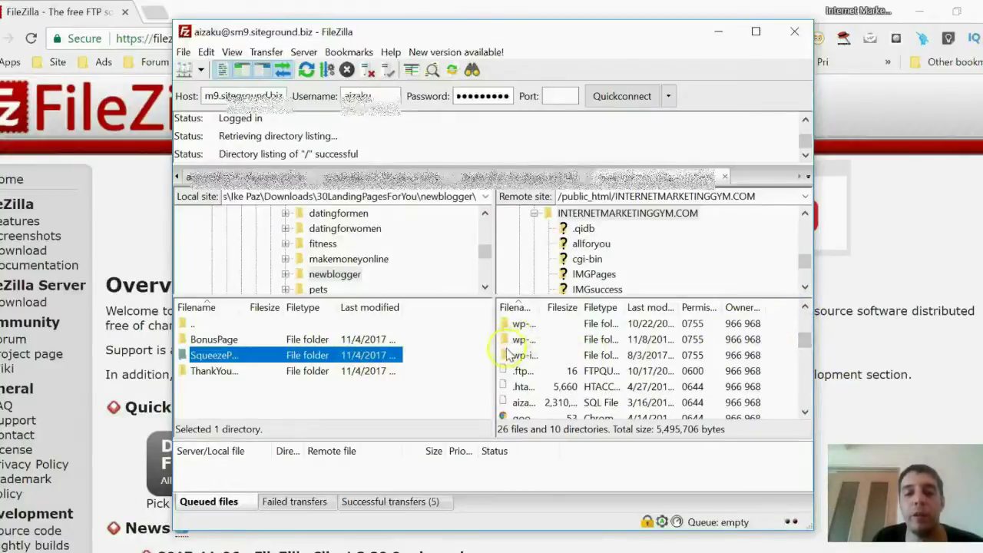
{"action": "left_click", "coordinate": [602, 214]}
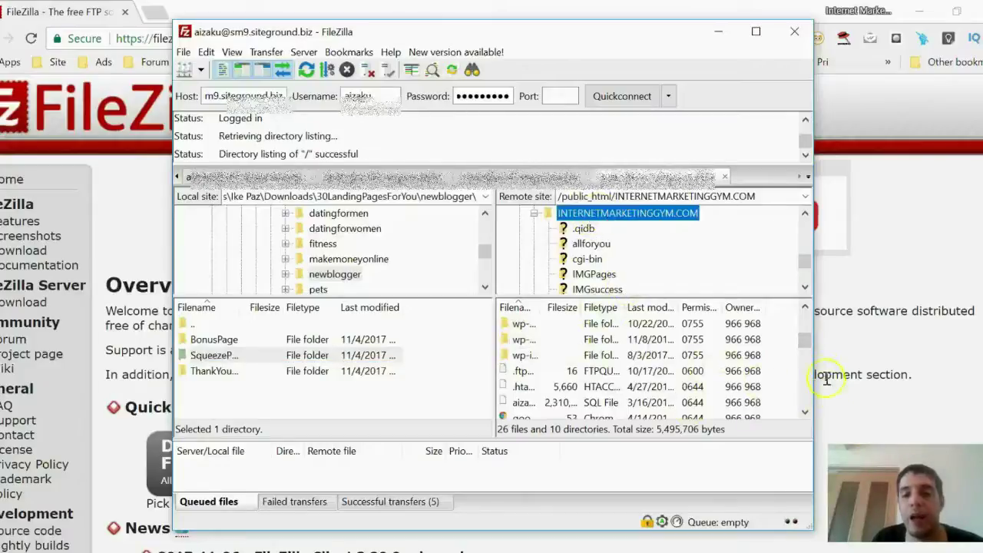
{"action": "mouse_move", "coordinate": [805, 341]}
{"action": "left_mouse_down"}
{"action": "mouse_move", "coordinate": [816, 318]}
{"action": "mouse_move", "coordinate": [805, 357]}
{"action": "left_mouse_up"}
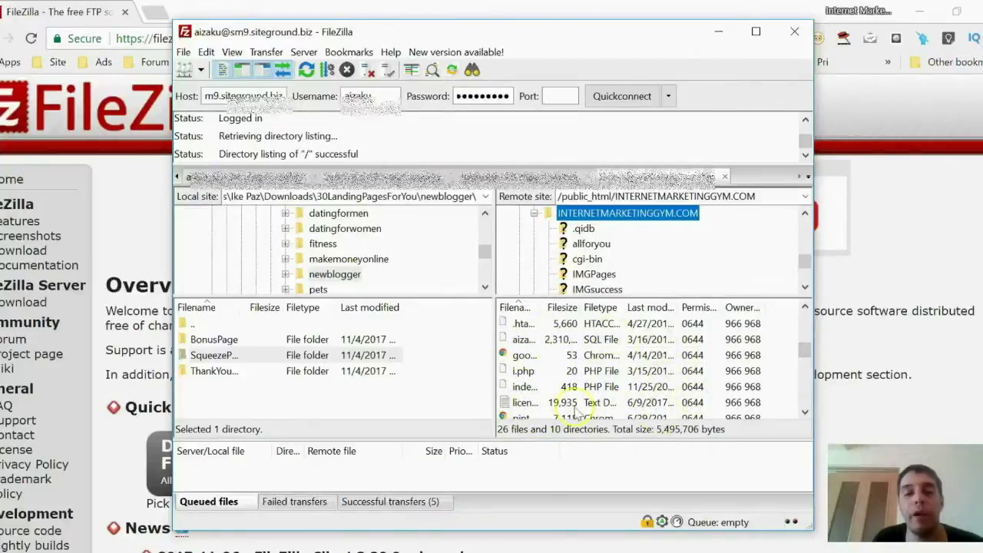
{"action": "left_click", "coordinate": [215, 359]}
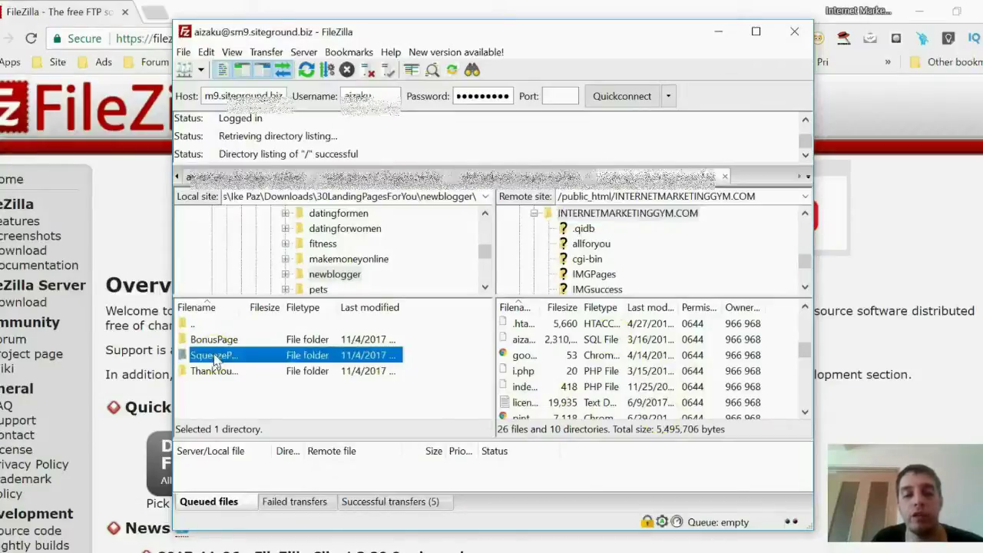
{"action": "left_click_drag", "start_coordinate": [216, 359], "coordinate": [568, 379]}
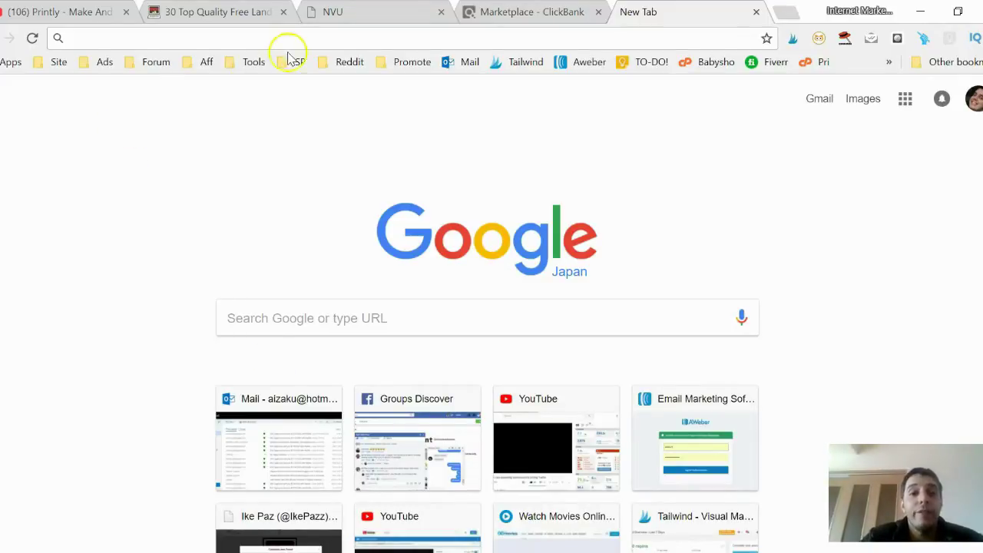
Step: Try to open internetmarketinggym.com/ThankYou in the new browser tab
{"action": "type", "text": "internetmarketinggym.com"}
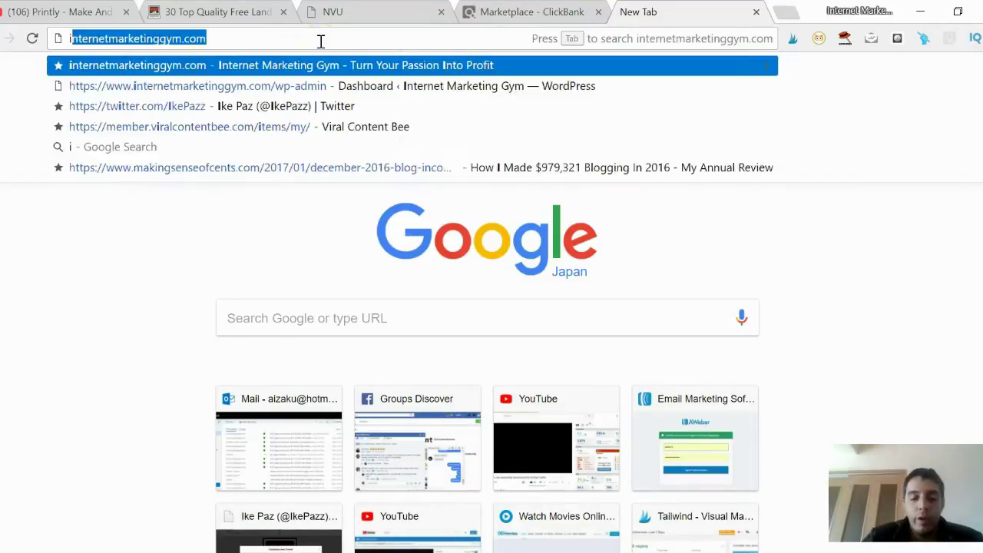
{"action": "key", "text": "End"}
{"action": "type", "text": "/"}
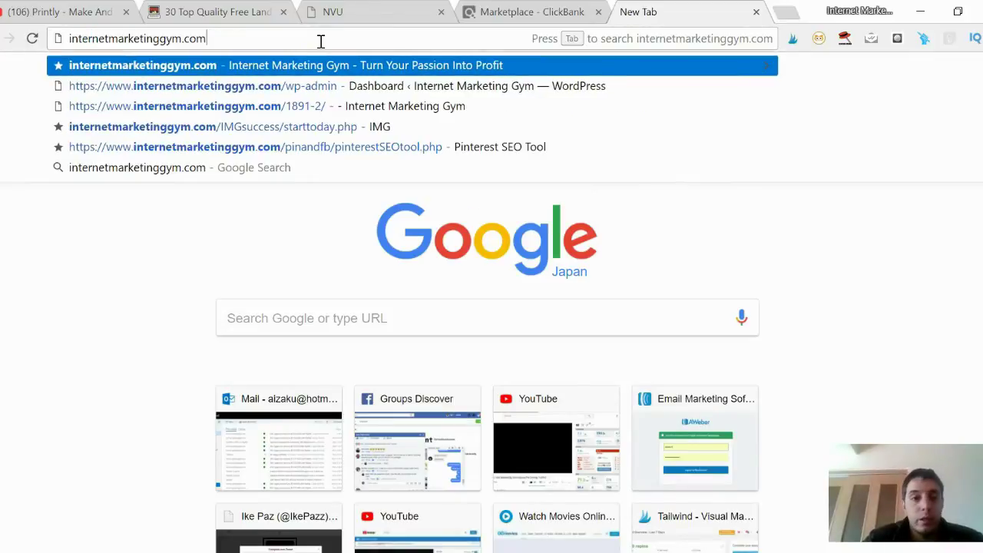
{"action": "type", "text": "T"}
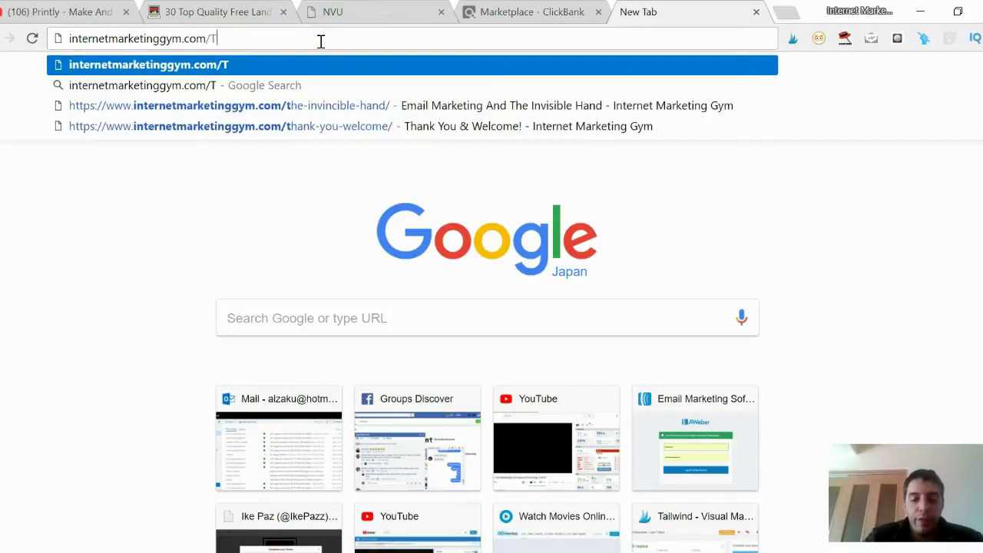
{"action": "type", "text": "hankYou"}
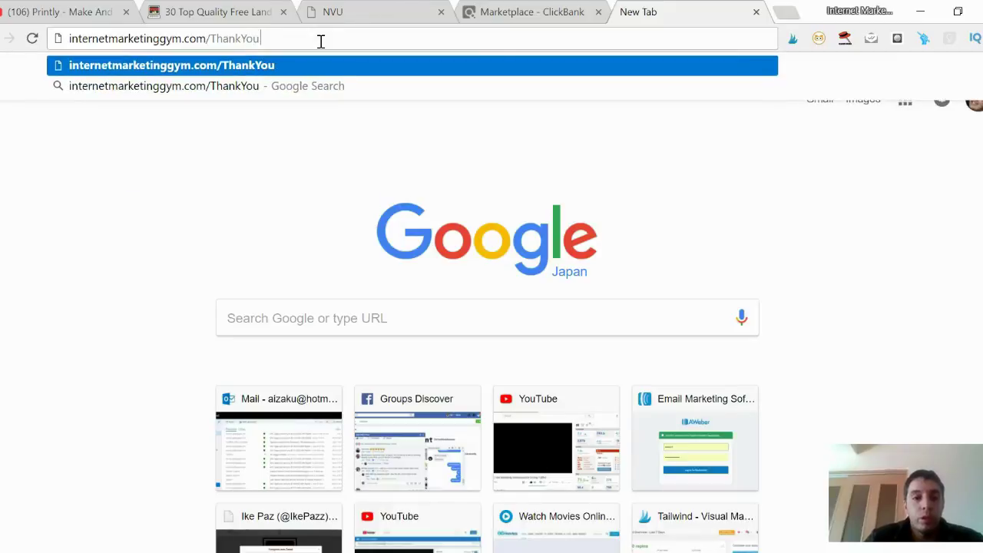
{"action": "key", "text": "Return"}
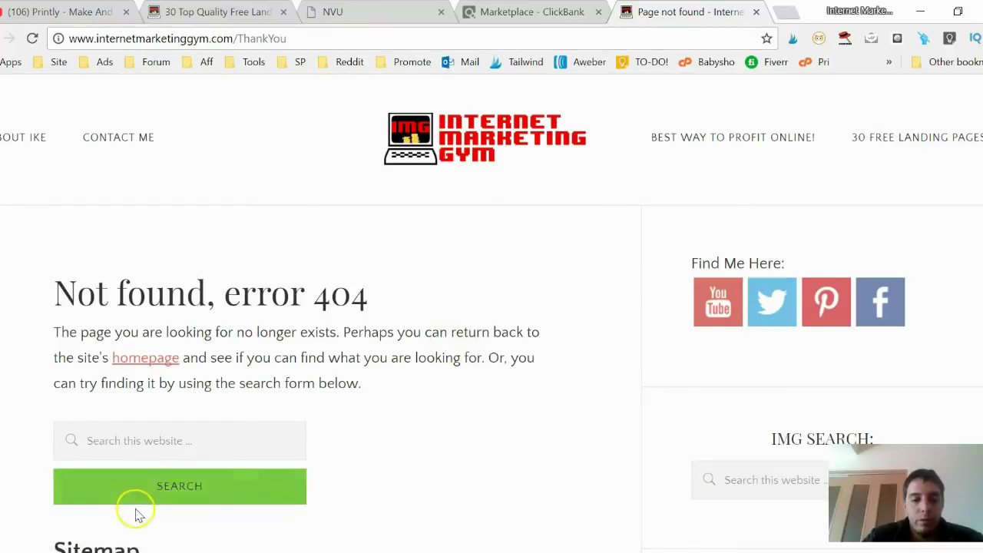
Step: Check the thank-you page's folder name inside newblogger in File Explorer and return to the browser
{"action": "left_click", "coordinate": [192, 549]}
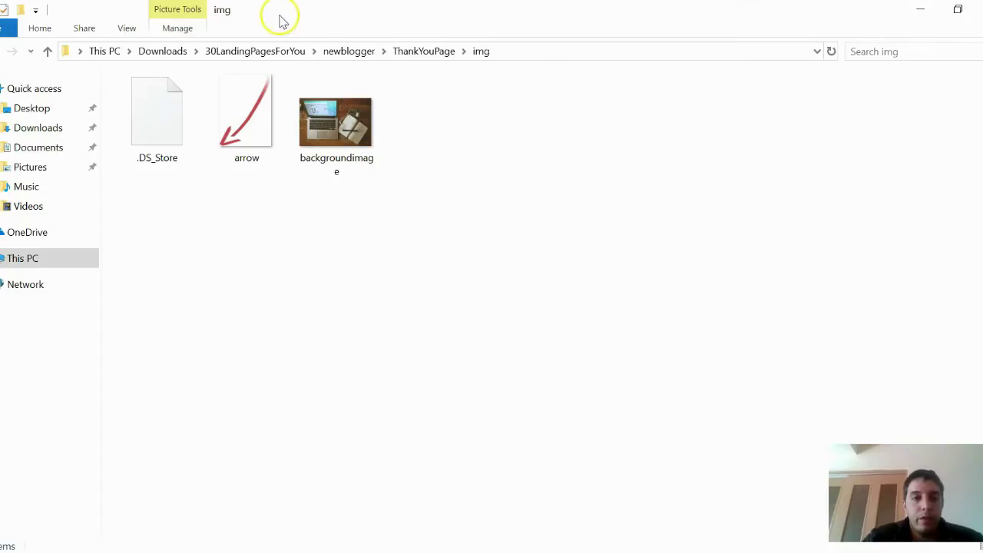
{"action": "left_click", "coordinate": [348, 52]}
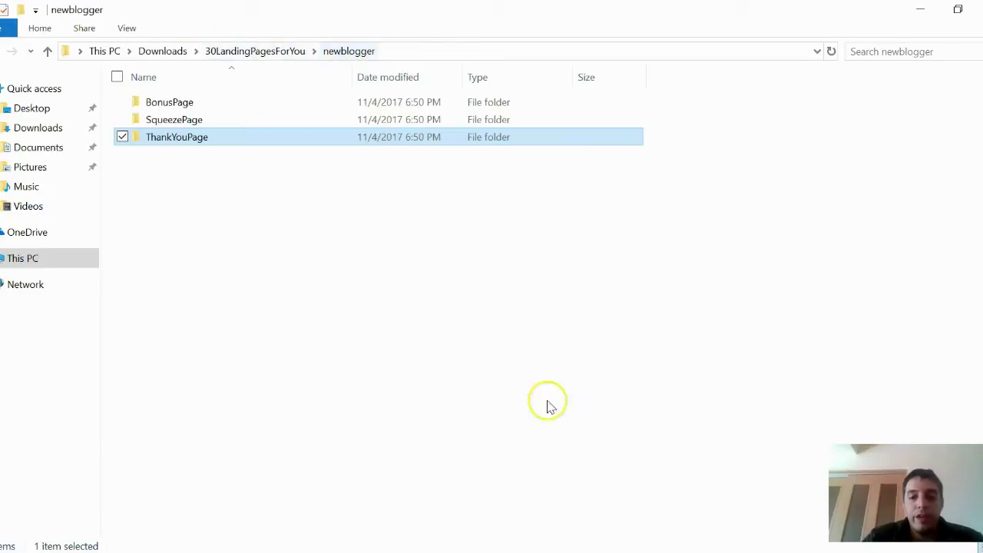
{"action": "key", "text": "alt+Tab"}
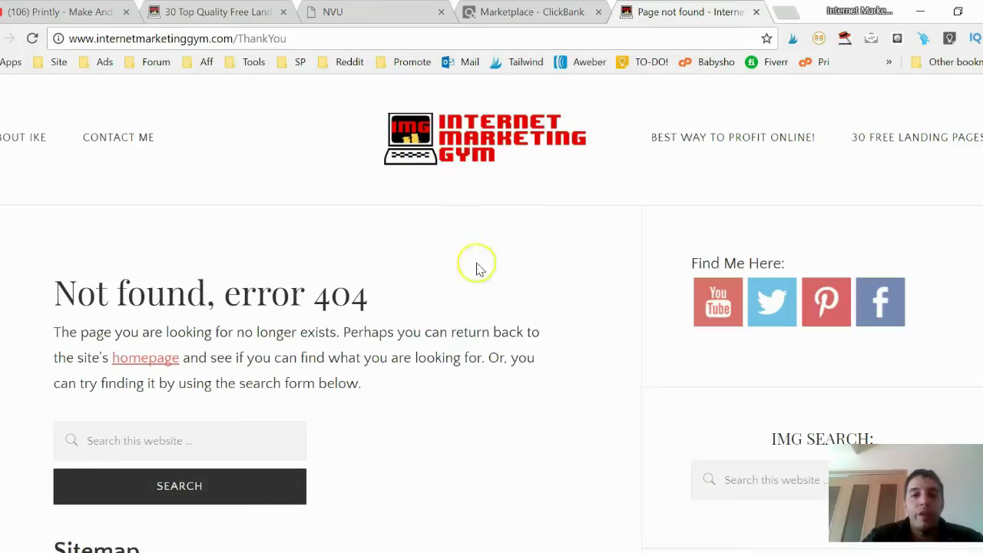
Step: Correct the address to end in ThankYouPage and load the live thank-you page
{"action": "left_click", "coordinate": [342, 37]}
{"action": "left_click", "coordinate": [343, 37]}
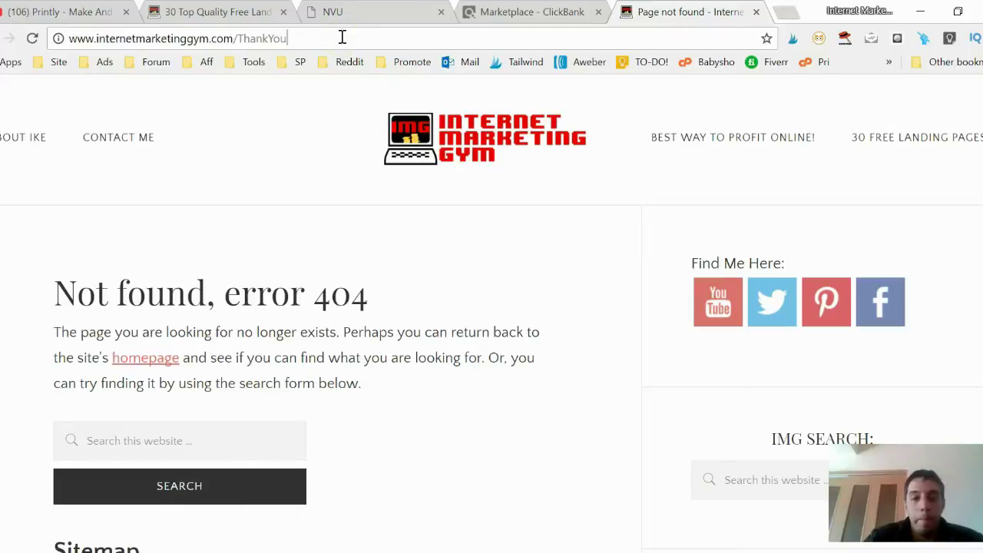
{"action": "type", "text": "Page"}
{"action": "key", "text": "Return"}
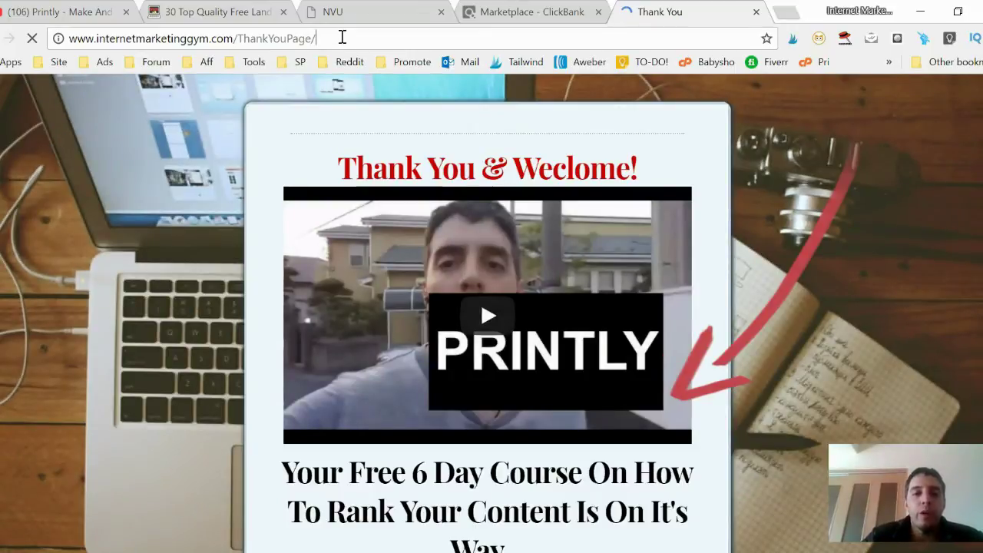
Step: Examine the live thank-you page's address and its content down to the "Watch It Here..." link
{"action": "key", "text": "shift+Left"}
{"action": "key", "text": "shift+Home"}
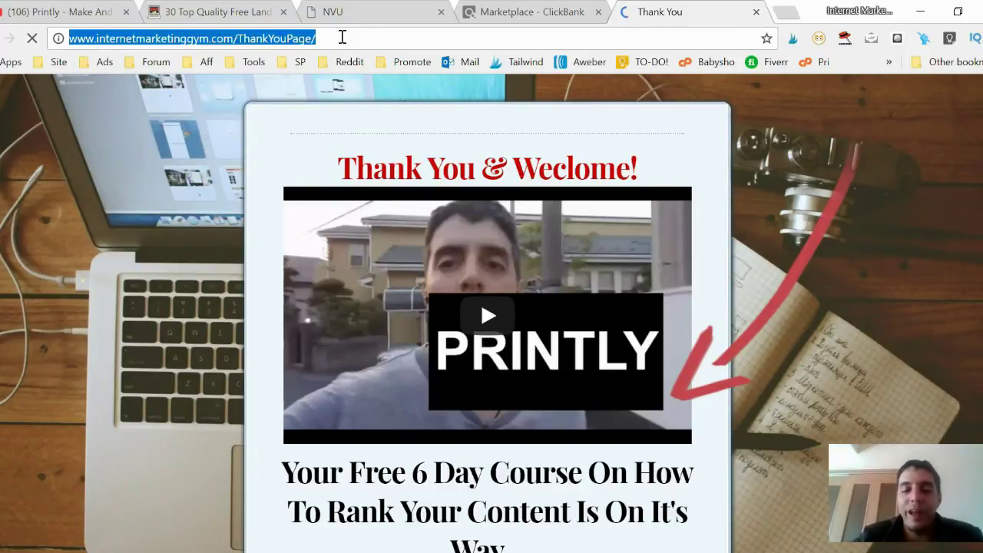
{"action": "left_click", "coordinate": [39, 390]}
{"action": "scroll", "coordinate": [29, 351], "scroll_direction": "down", "scroll_amount": 6}
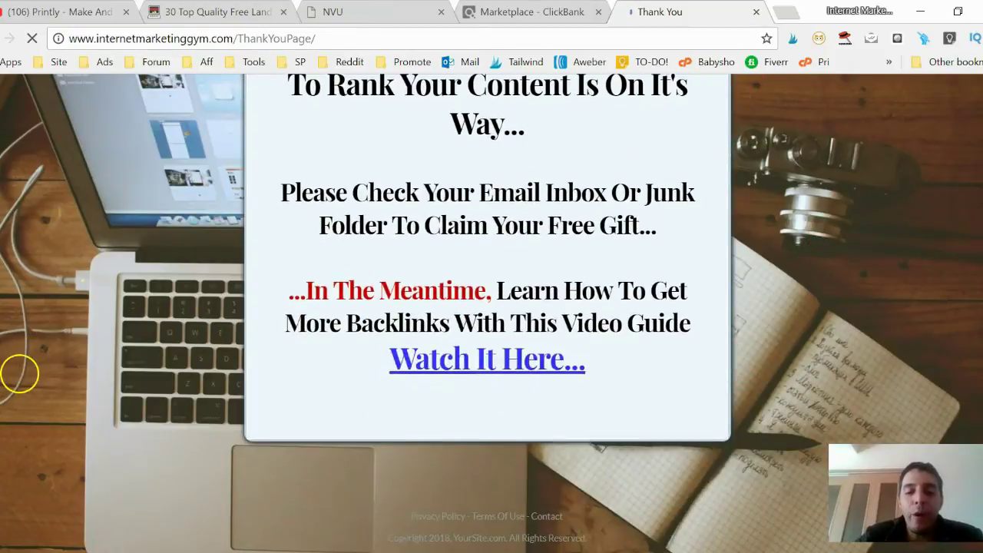
Step: Test the live thank-you page by playing its embedded video and following the "Watch It Here..." link
{"action": "scroll", "coordinate": [25, 489], "scroll_direction": "up", "scroll_amount": 4}
{"action": "scroll", "coordinate": [26, 489], "scroll_direction": "up", "scroll_amount": 2}
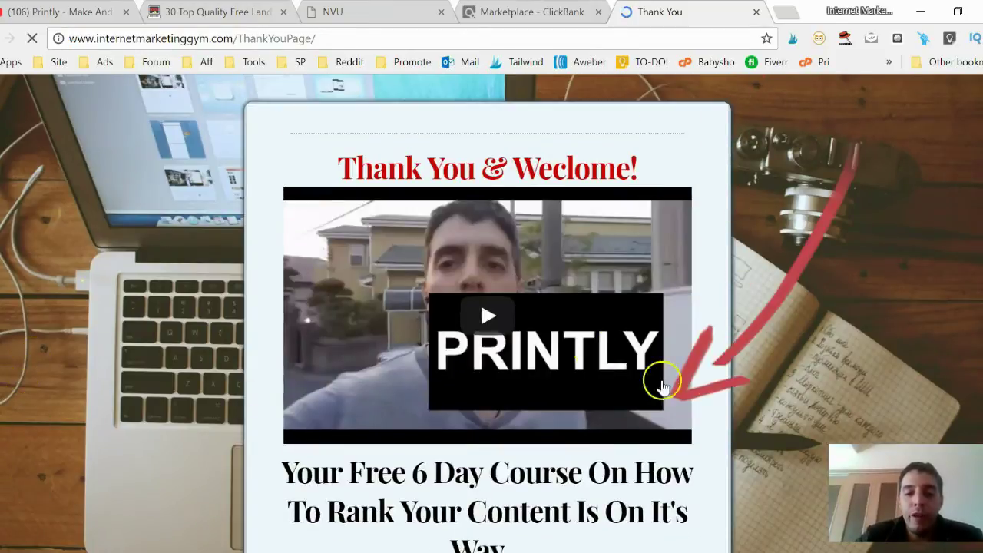
{"action": "left_click", "coordinate": [511, 328]}
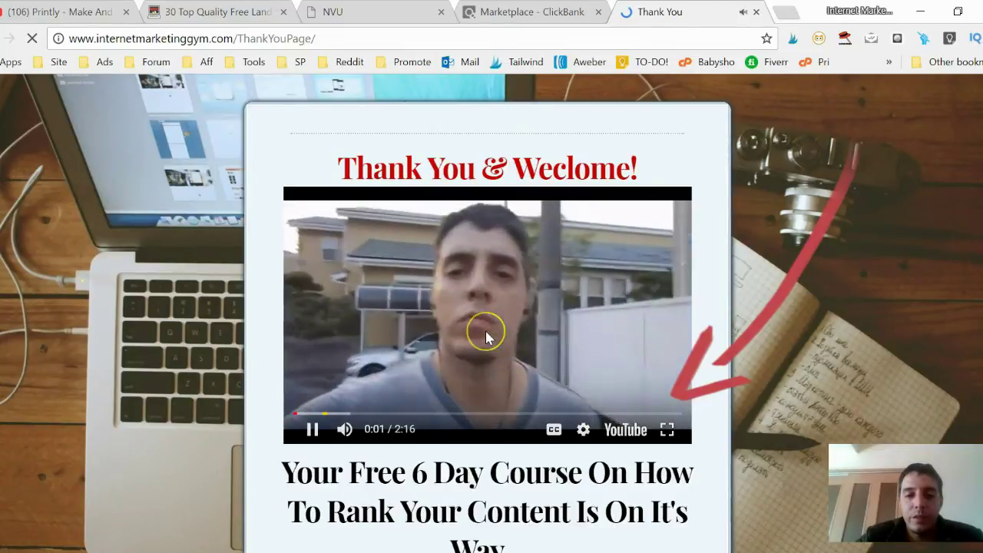
{"action": "scroll", "coordinate": [18, 362], "scroll_direction": "down", "scroll_amount": 5}
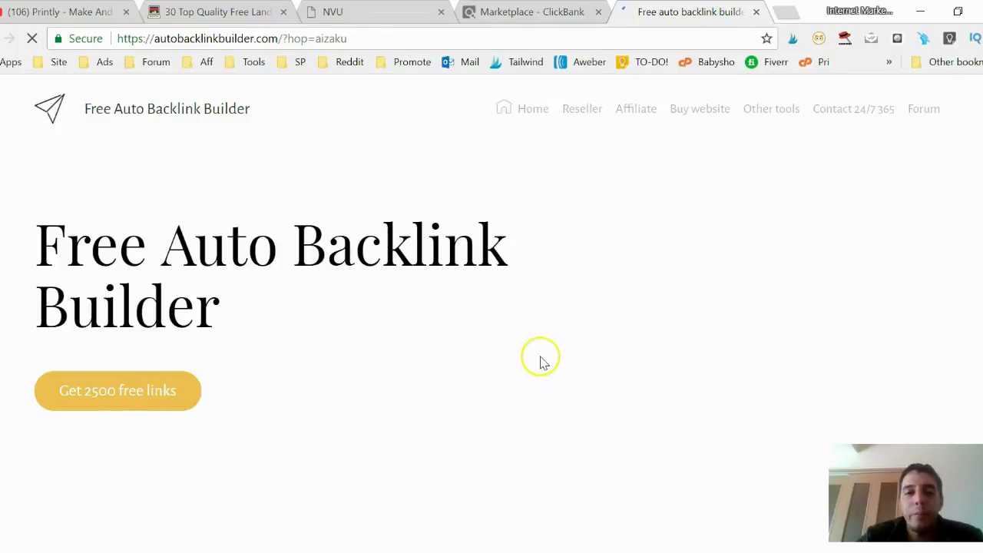
Step: Check the ClickBank backlinks results against the opened Free Auto Backlink Builder page, and close that affiliate page
{"action": "left_click", "coordinate": [501, 14]}
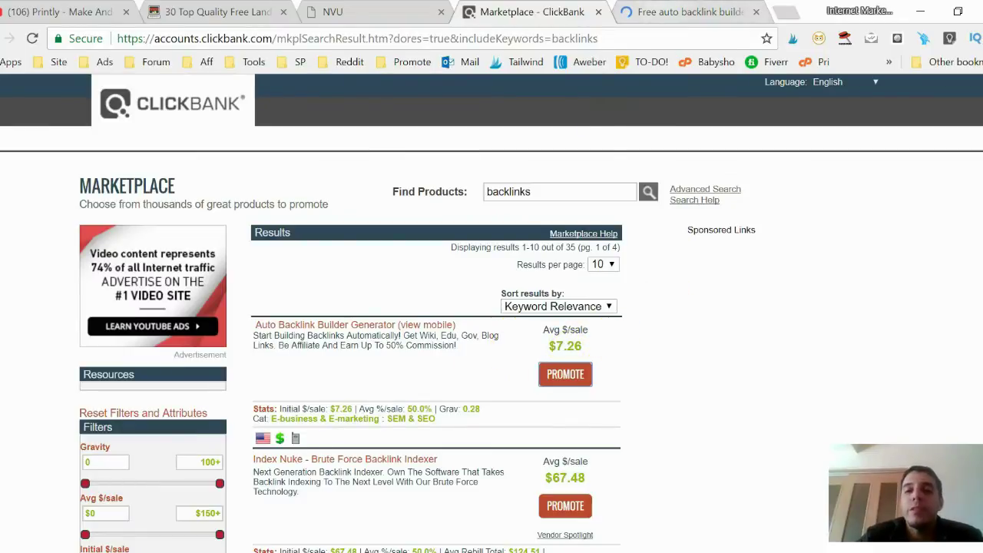
{"action": "left_click", "coordinate": [676, 11]}
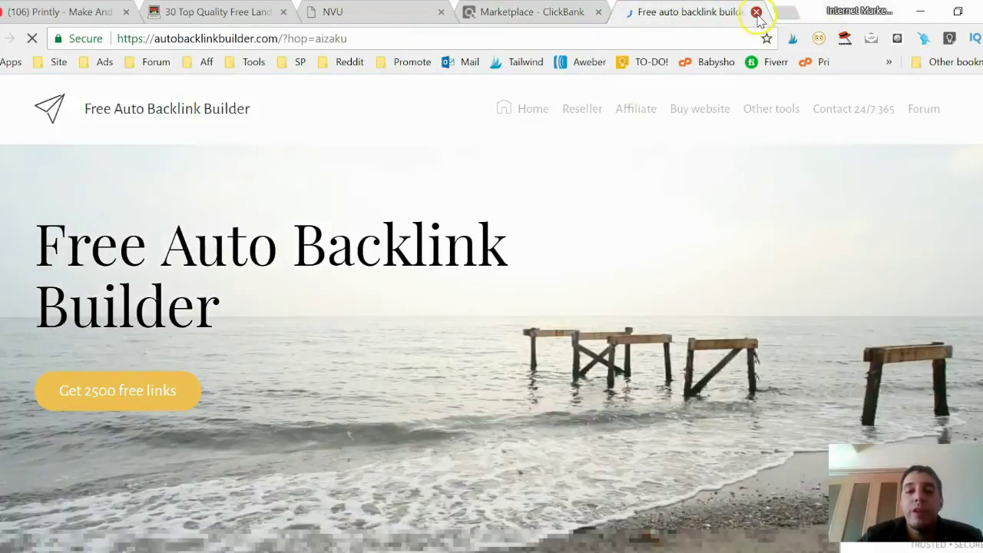
{"action": "left_click", "coordinate": [756, 11]}
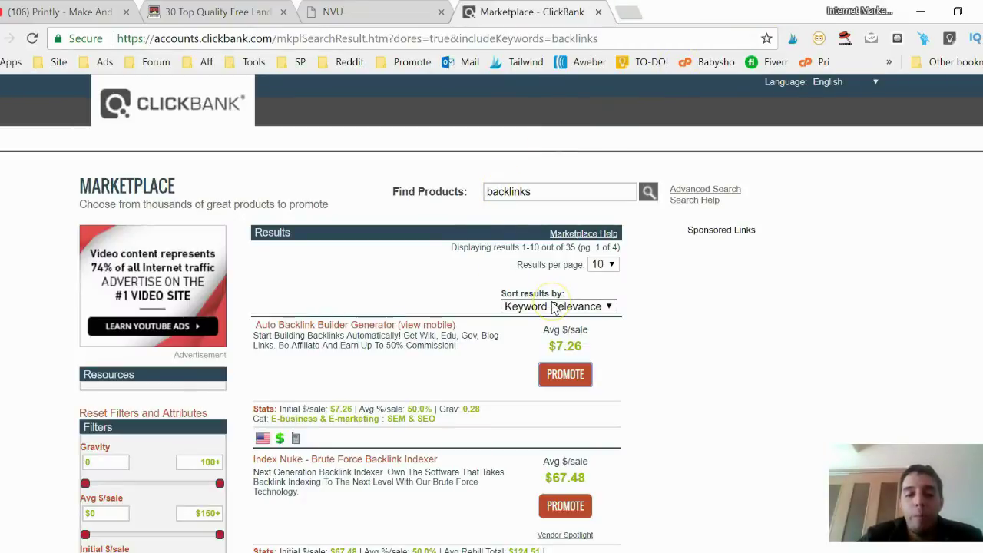
Step: Load the live thank-you page at internetmarketinggym.com/ThankYouPage again in a new browser tab
{"action": "left_click", "coordinate": [625, 14]}
{"action": "type", "text": "int"}
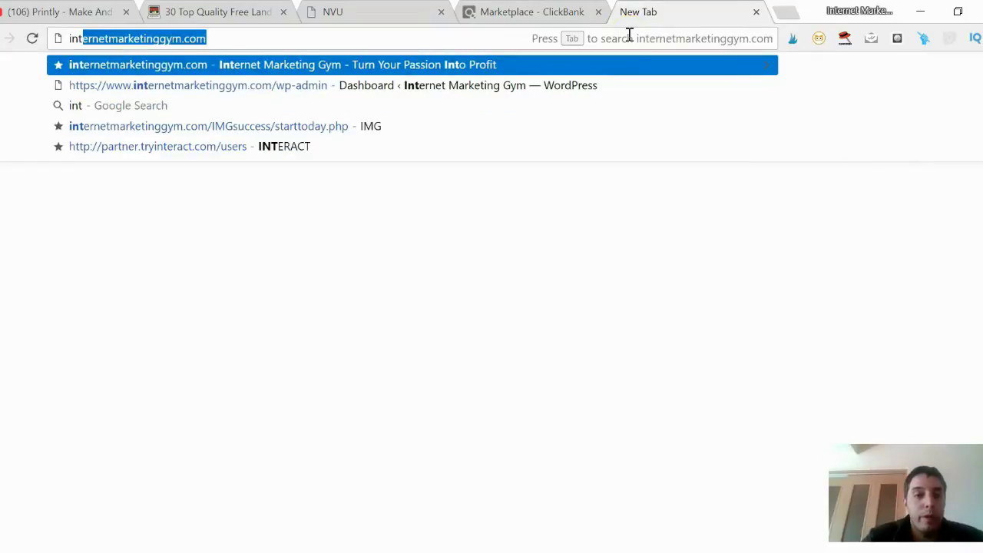
{"action": "type", "text": "er"}
{"action": "key", "text": "Right"}
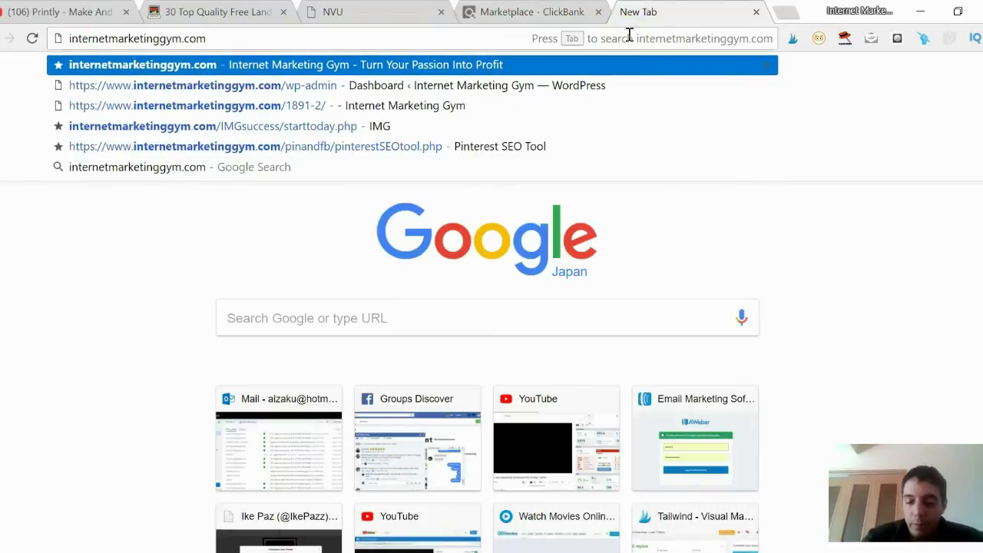
{"action": "type", "text": "/tha"}
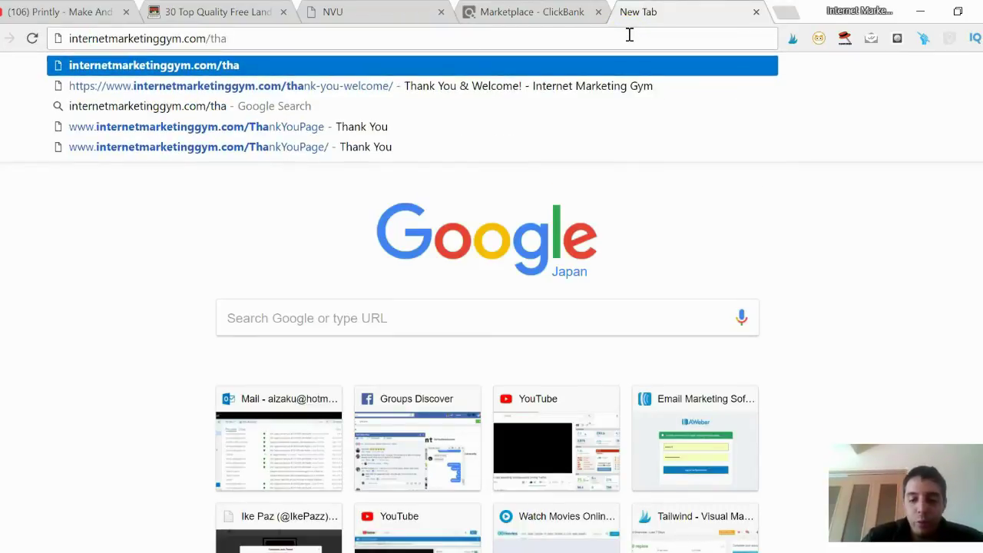
{"action": "type", "text": "n"}
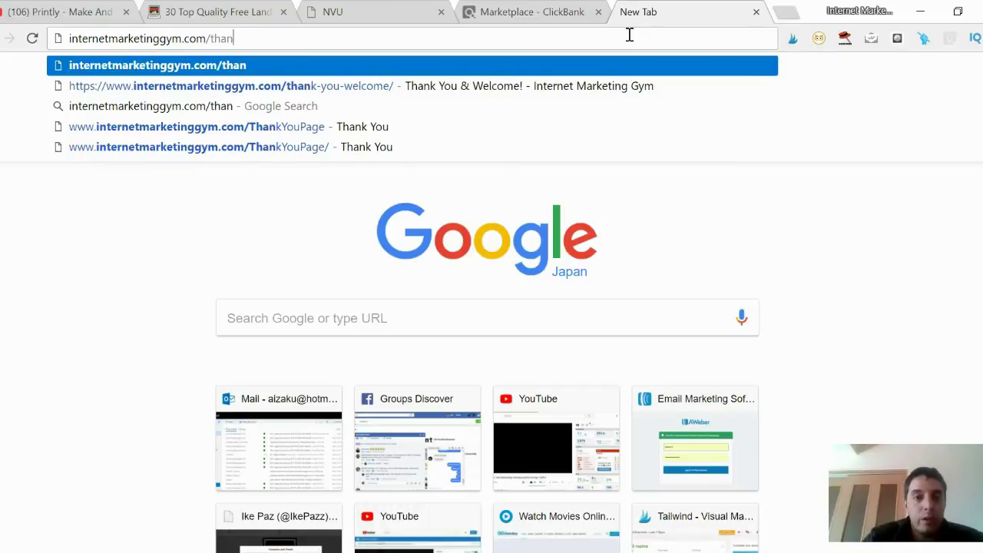
{"action": "key", "text": "BackSpace"}
{"action": "key", "text": "BackSpace"}
{"action": "key", "text": "BackSpace"}
{"action": "key", "text": "BackSpace"}
{"action": "type", "text": "Tha"}
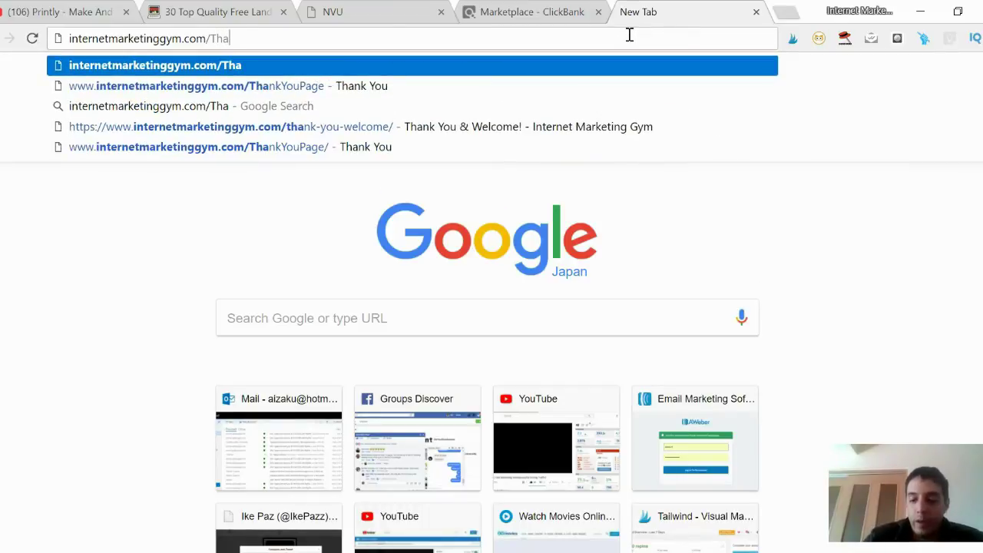
{"action": "key", "text": "Down"}
{"action": "key", "text": "Return"}
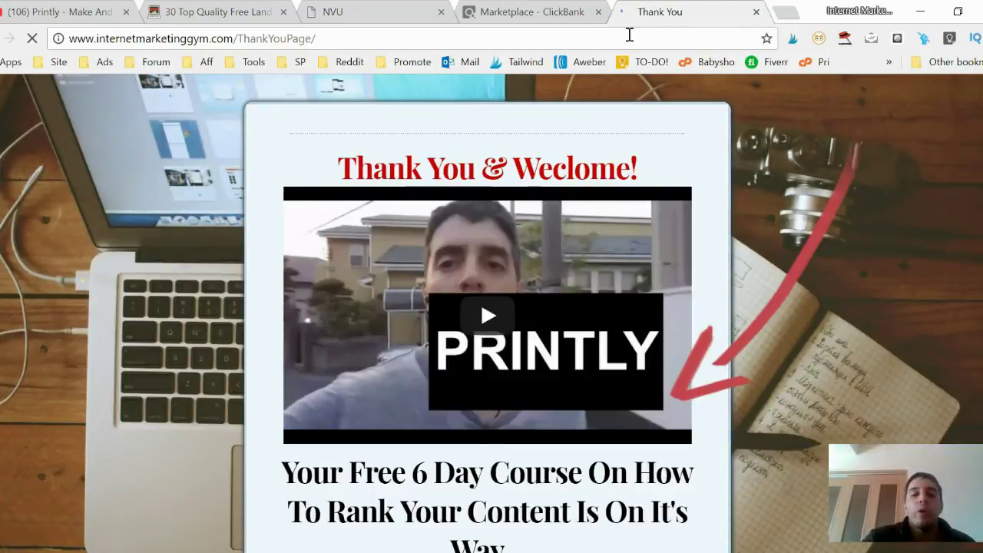
Step: Review the reloaded thank-you page's video, course message and "Watch It Here..." link
{"action": "scroll", "coordinate": [911, 161], "scroll_direction": "down", "scroll_amount": 1}
{"action": "scroll", "coordinate": [911, 162], "scroll_direction": "down", "scroll_amount": 3}
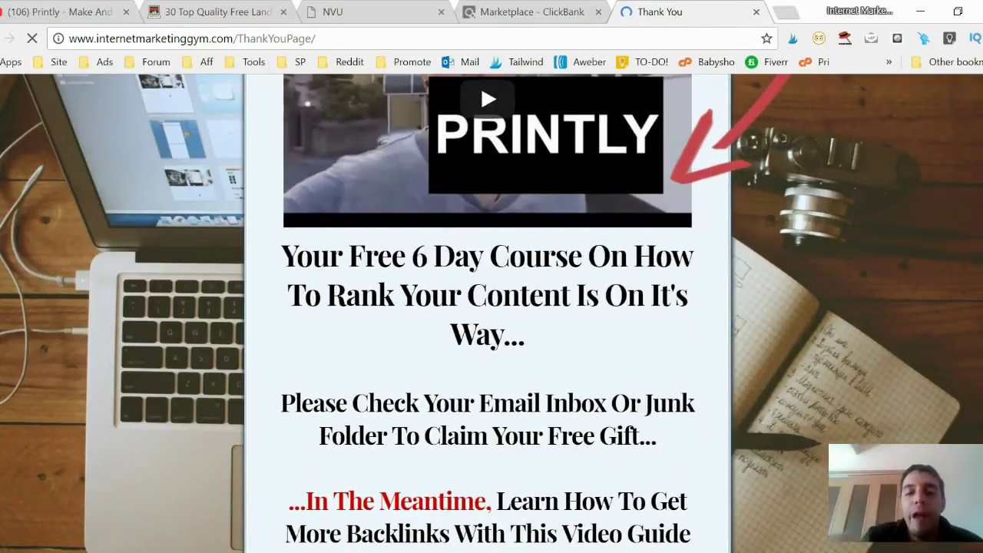
{"action": "scroll", "coordinate": [863, 368], "scroll_direction": "up", "scroll_amount": 3}
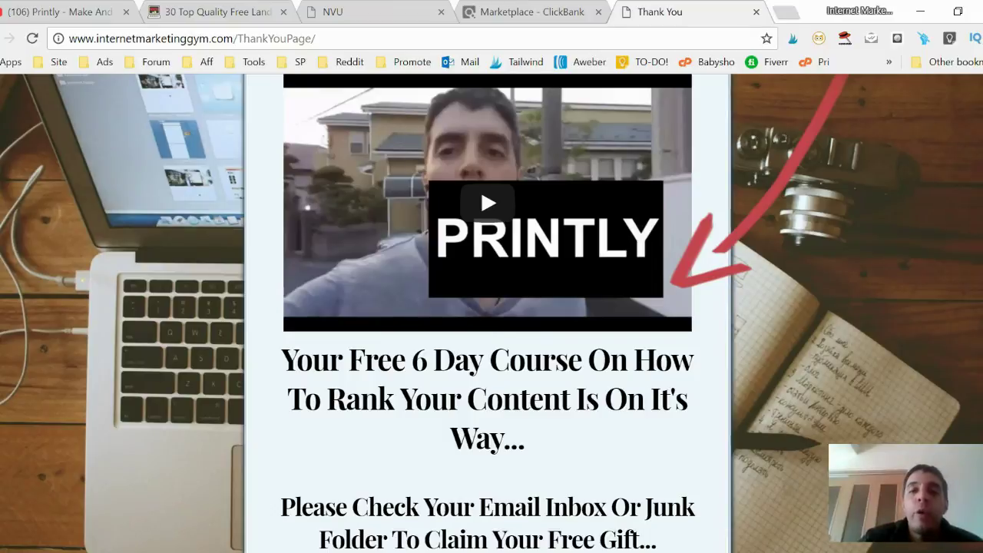
{"action": "scroll", "coordinate": [939, 301], "scroll_direction": "down", "scroll_amount": 4}
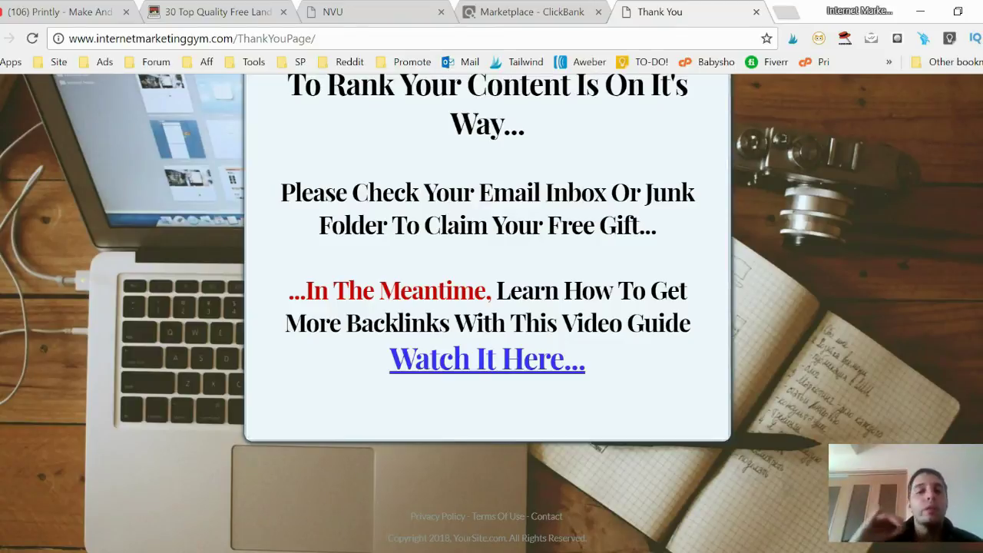
{"action": "scroll", "coordinate": [868, 364], "scroll_direction": "up", "scroll_amount": 2}
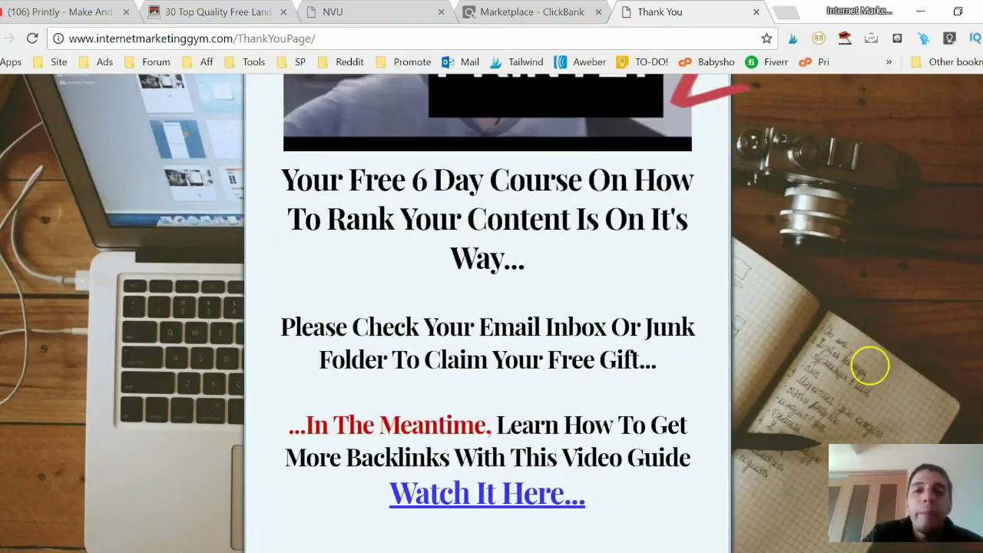